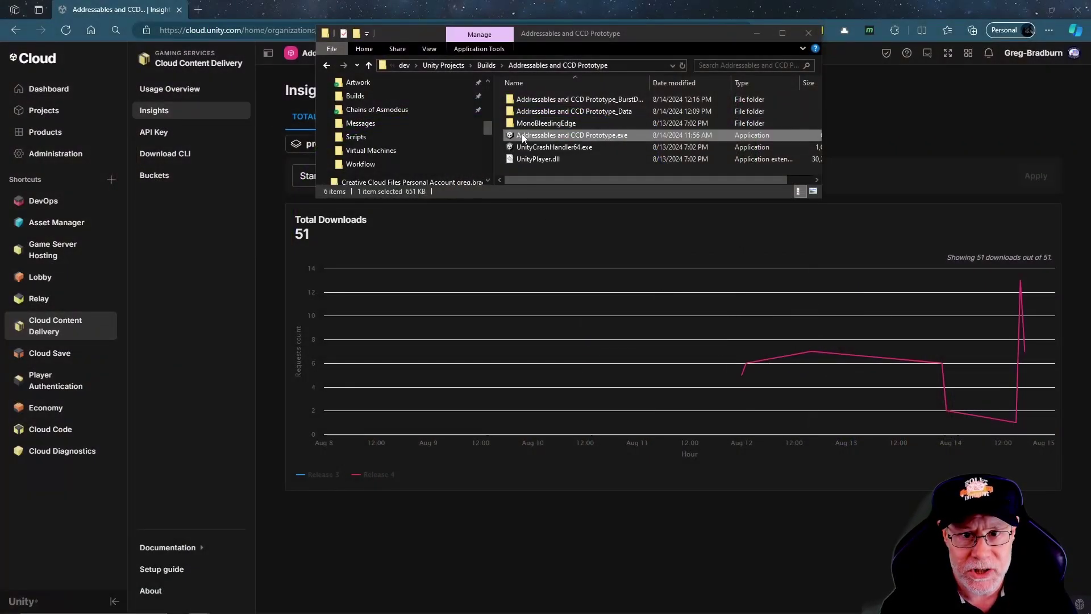
Launch Addressables and CCD Prototype.exe from the Builds folder.
double_click(570, 134)
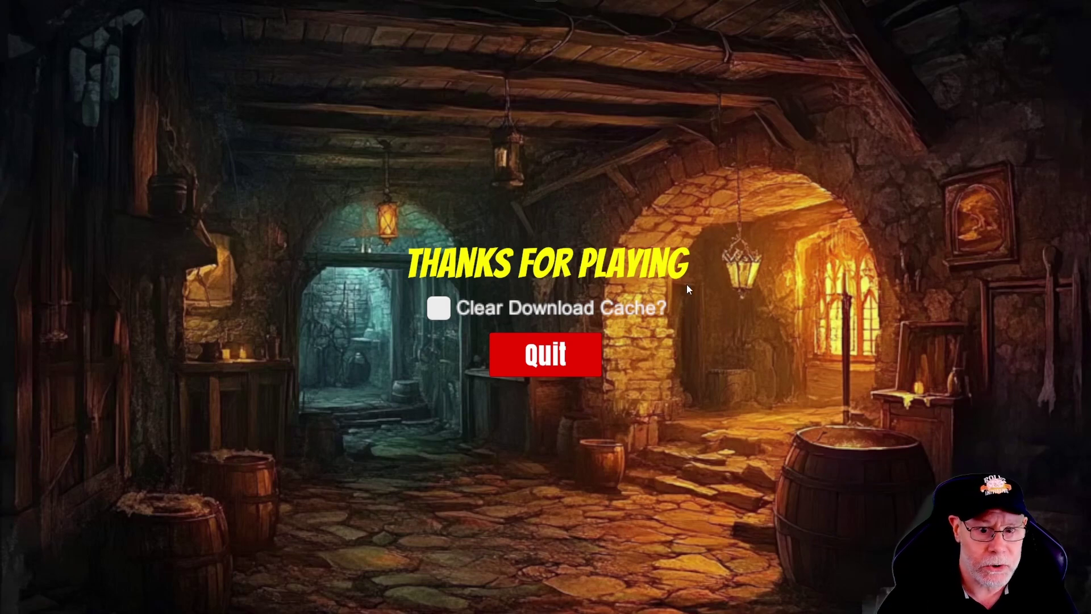
Finish Level1, reach the end screen, and quit with Clear Download Cache ticked.
click(548, 351)
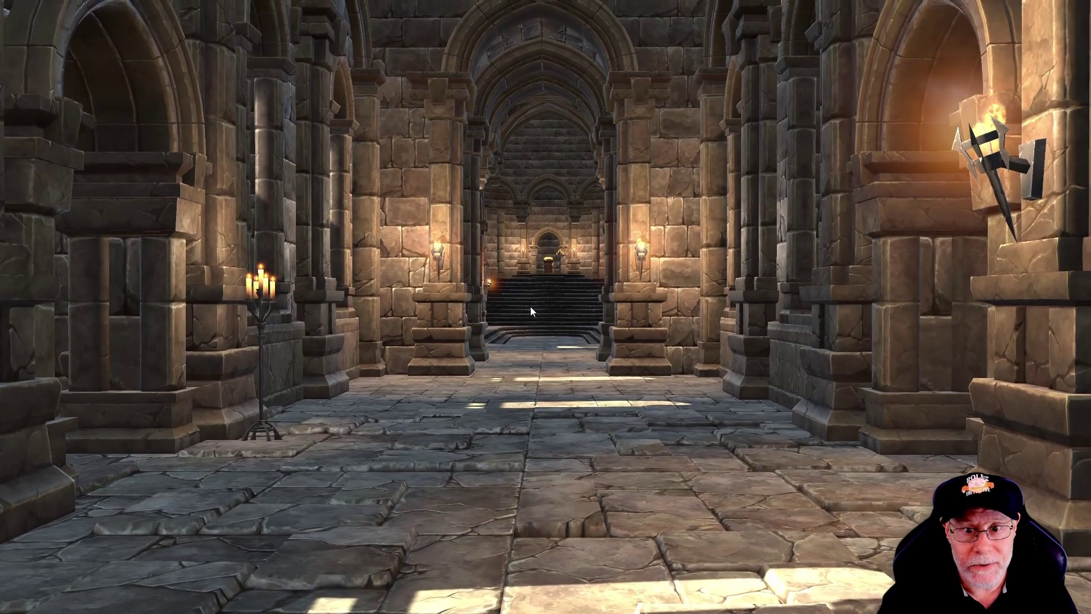
key(Escape)
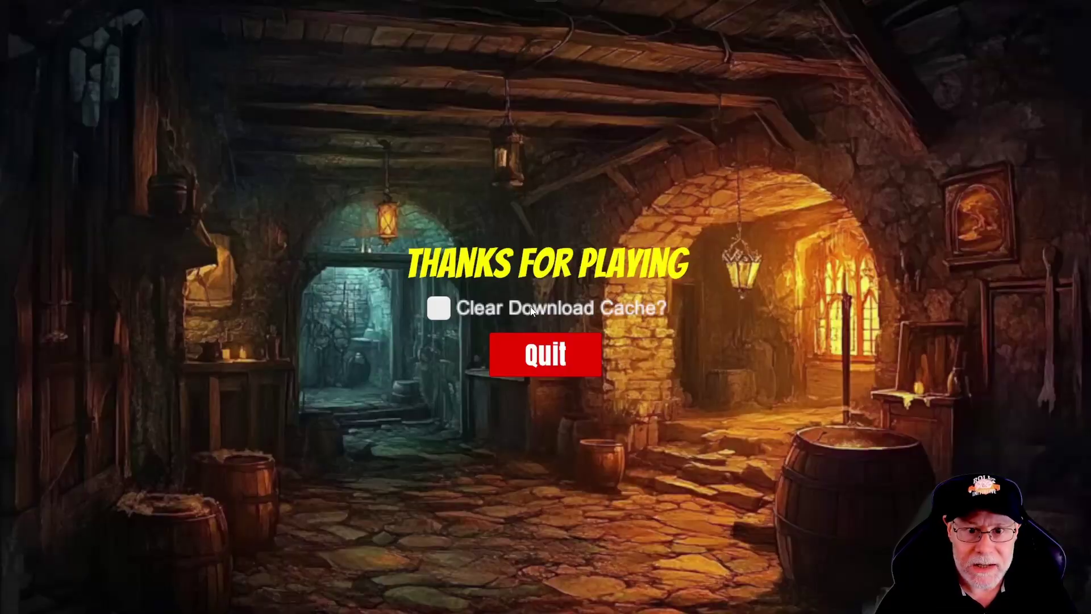
click(439, 307)
Quit the game and relaunch Addressables and CCD Prototype.exe.
click(540, 354)
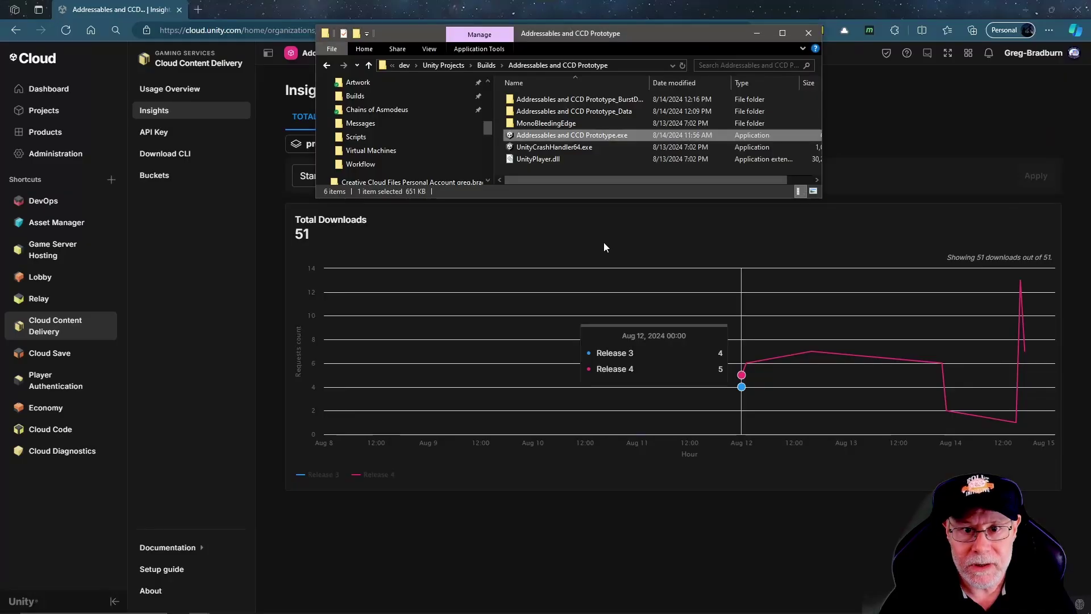
double_click(543, 136)
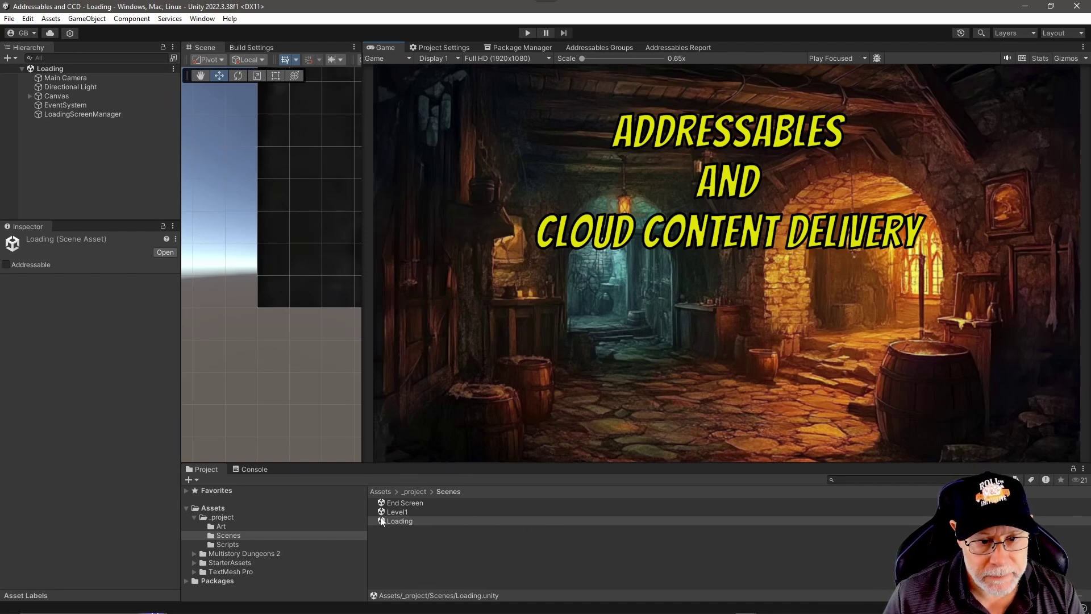
double_click(395, 512)
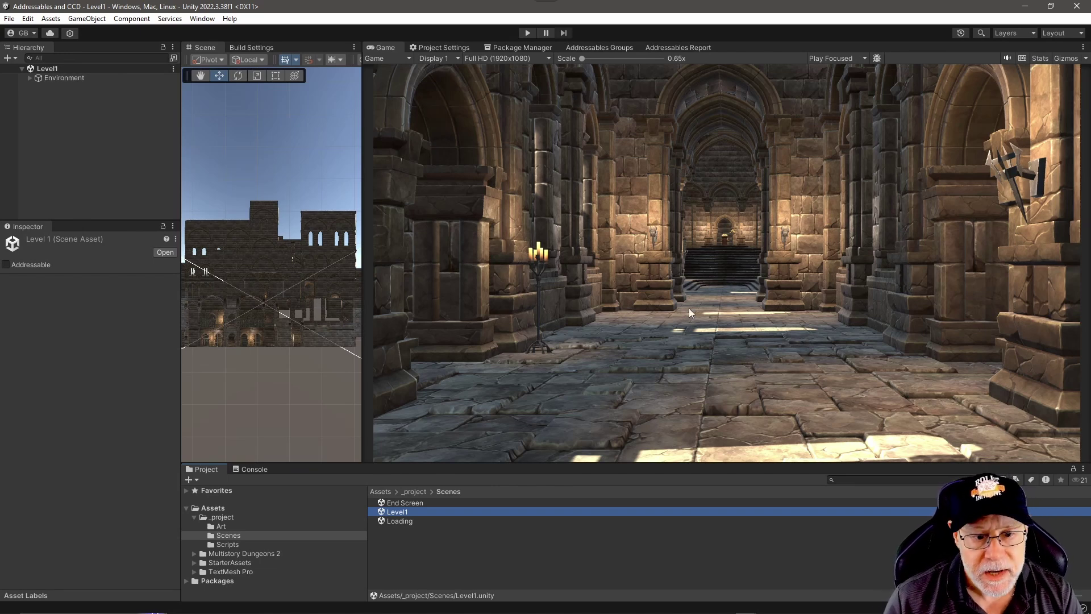
double_click(404, 502)
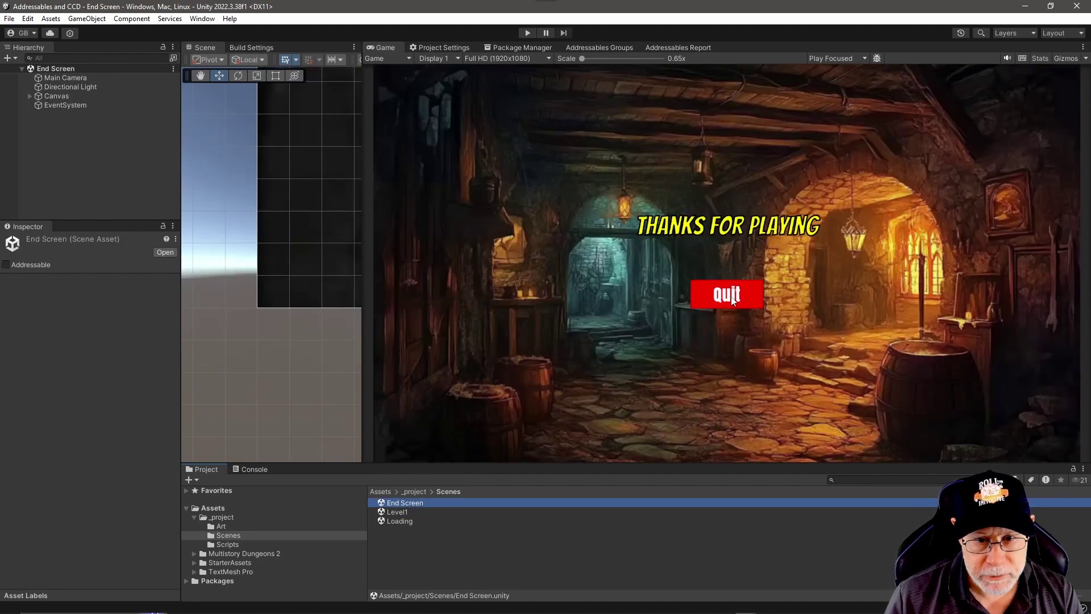
double_click(398, 521)
click(526, 33)
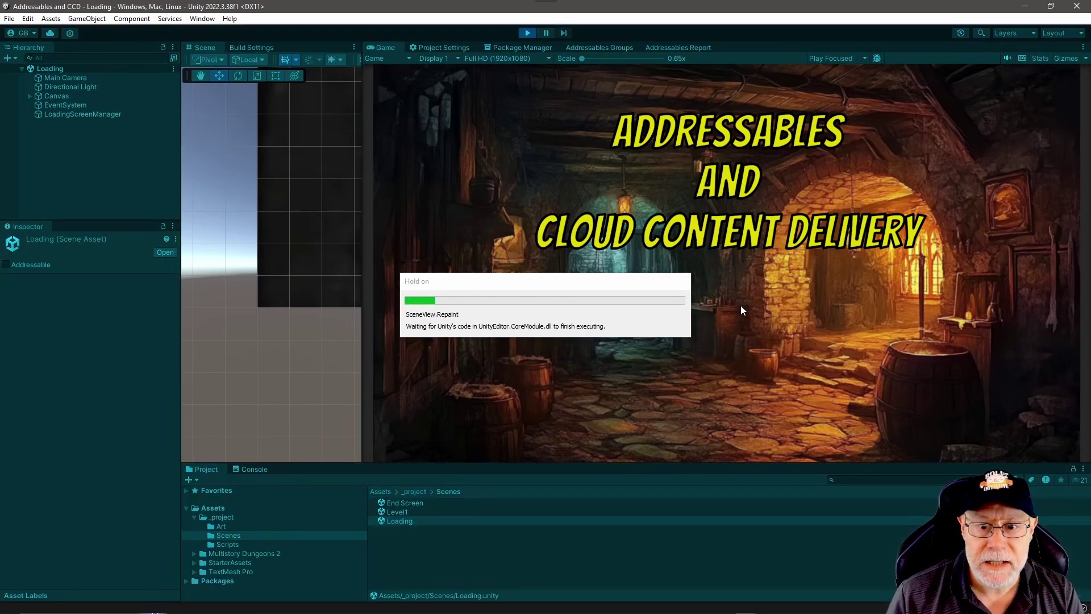
key(space)
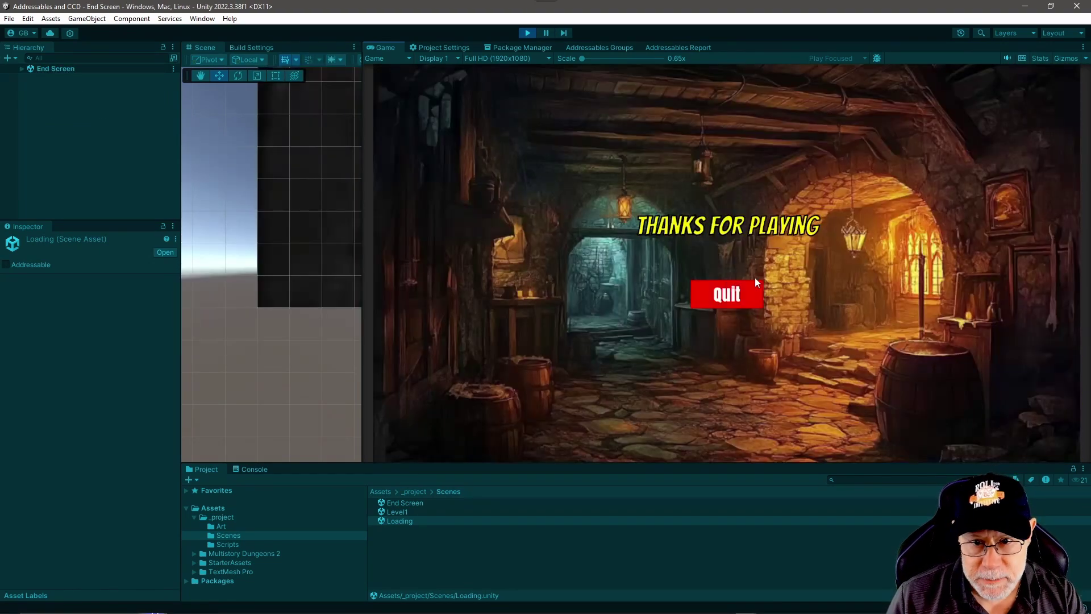
click(719, 299)
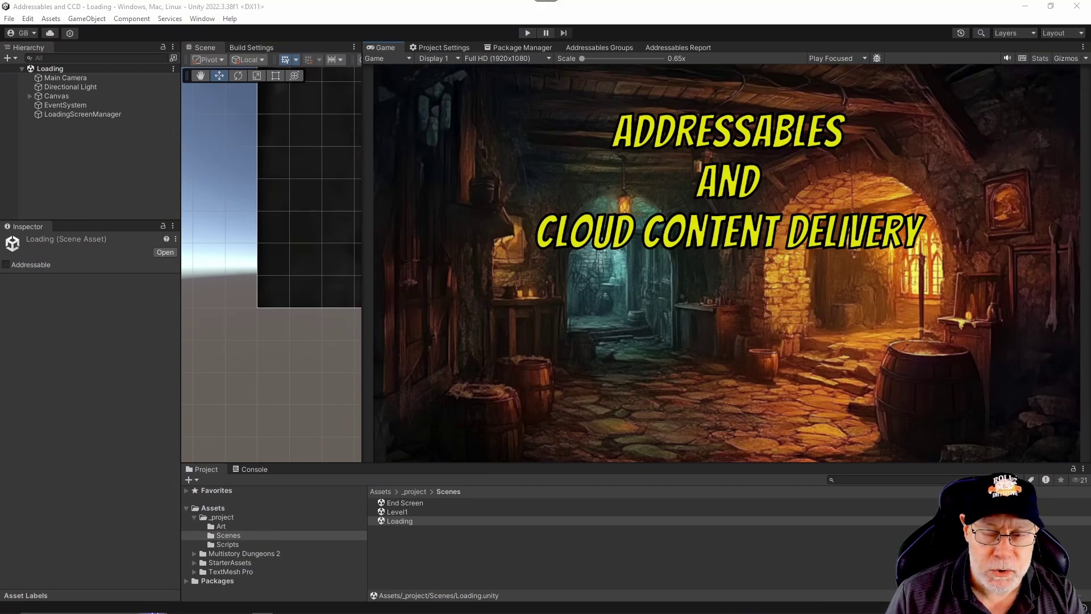
drag(1090, 110, 650, 114)
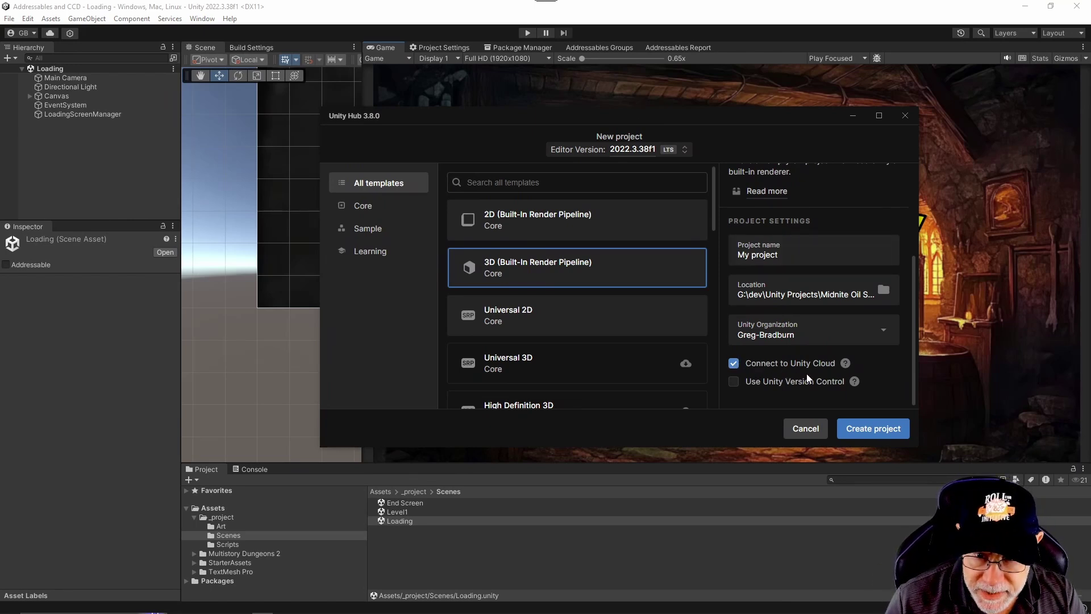
mouse_move(837, 371)
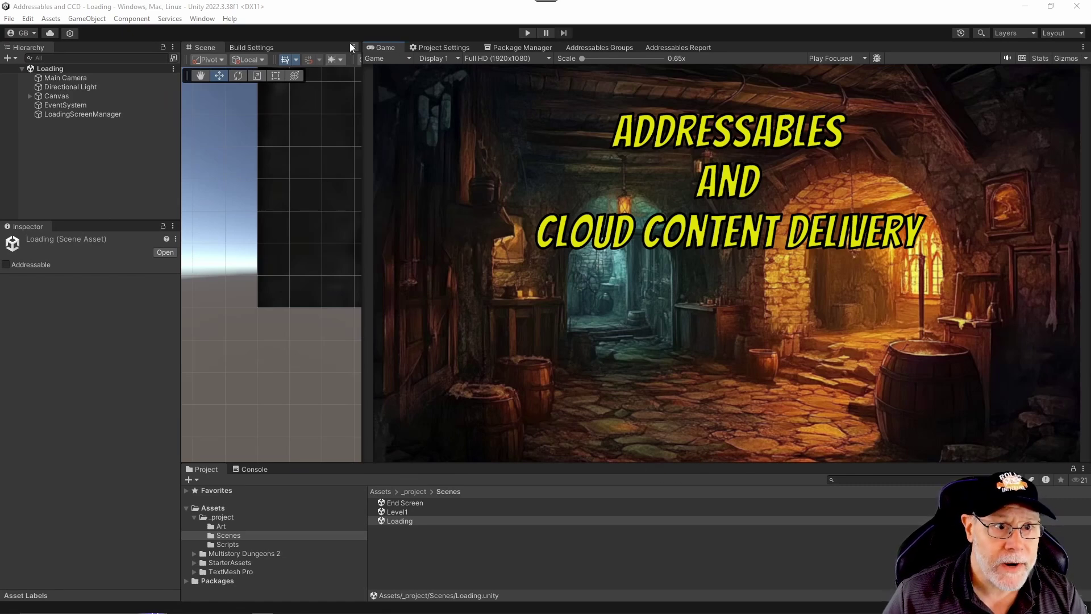
List Unity Registry packages and verify Addressables and CCD Management are installed.
click(525, 49)
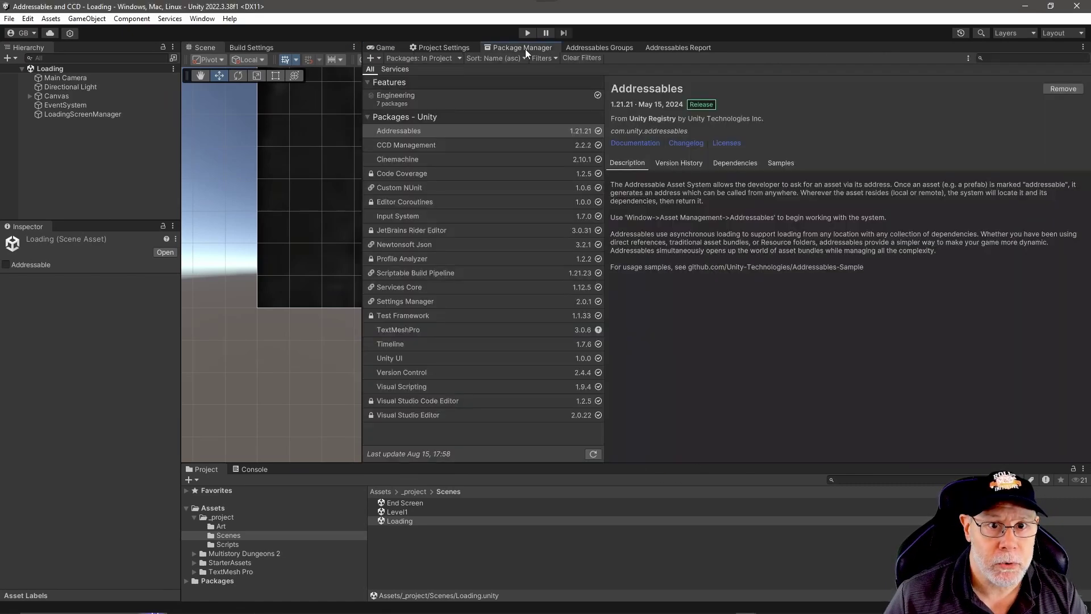
click(410, 58)
click(437, 72)
scroll(453, 343, down, 3)
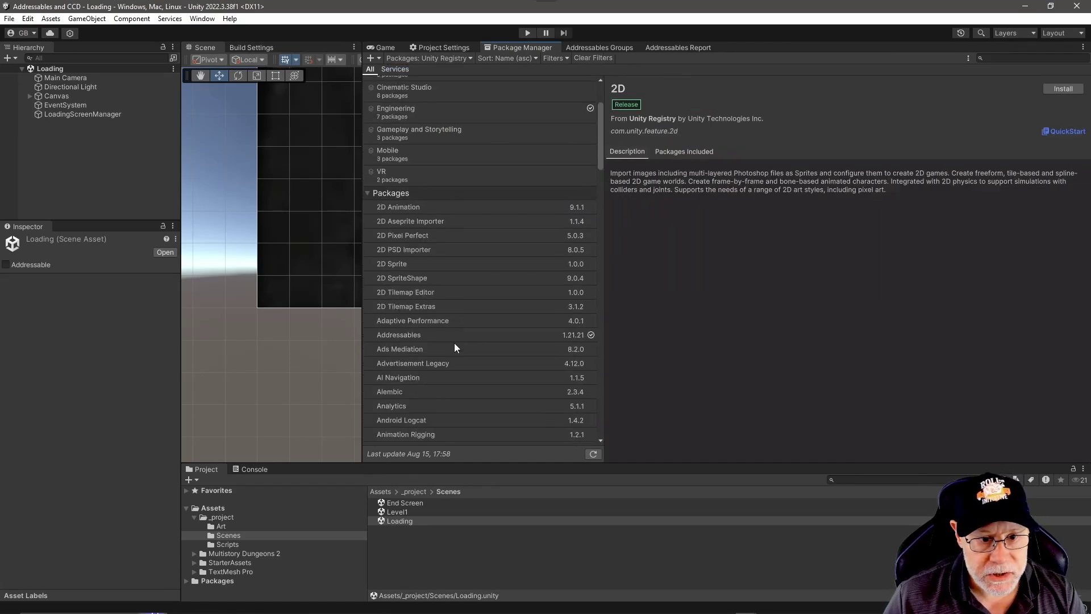
scroll(526, 357, down, 6)
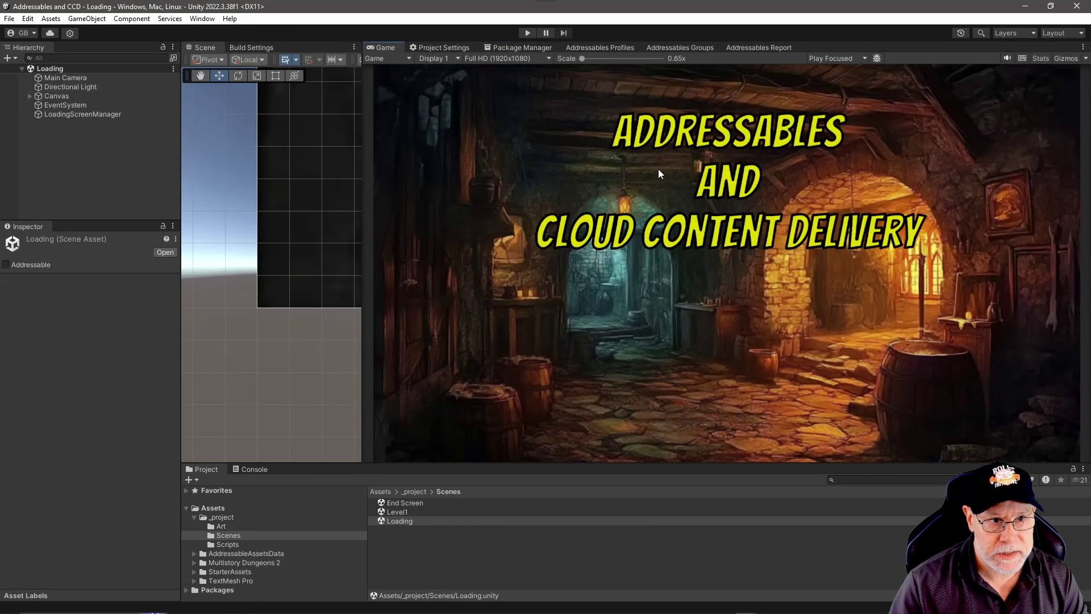
Set the Default profile's Remote to Cloud Content Delivery, Automatic, production environment.
click(206, 18)
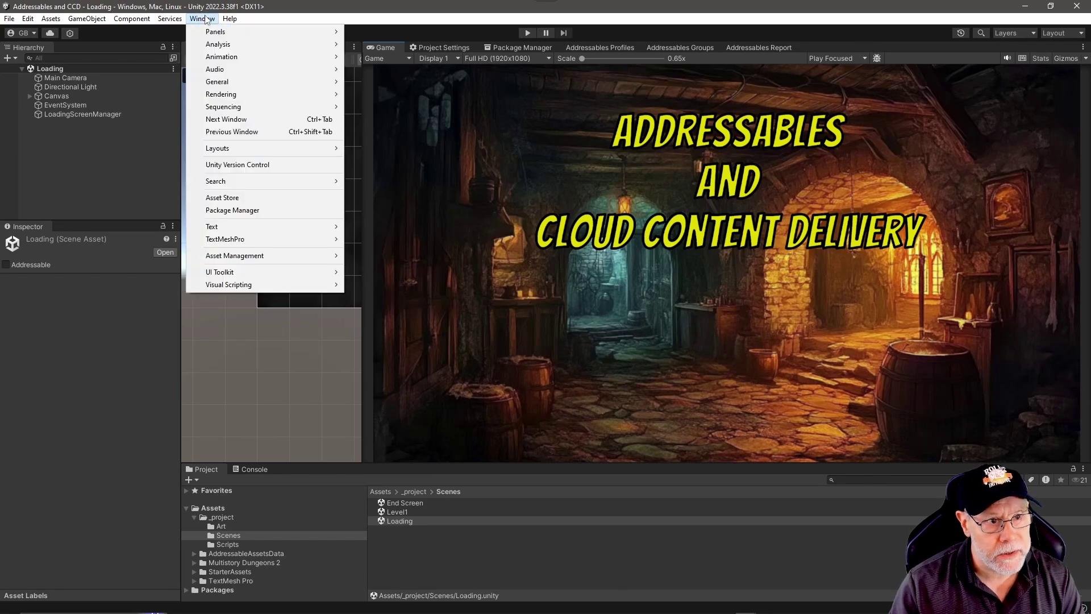
mouse_move(244, 259)
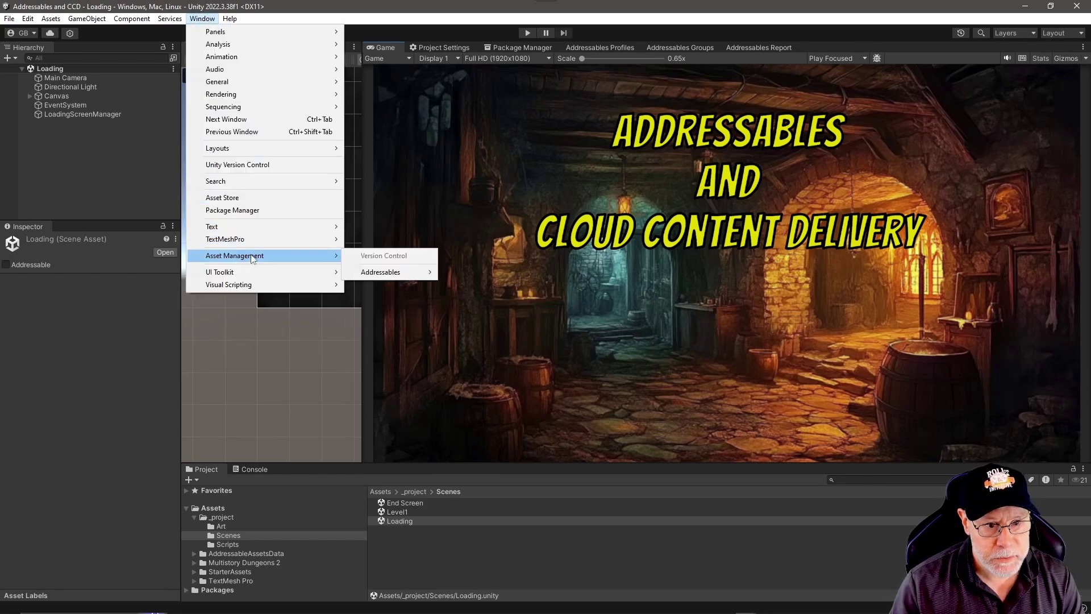
mouse_move(392, 272)
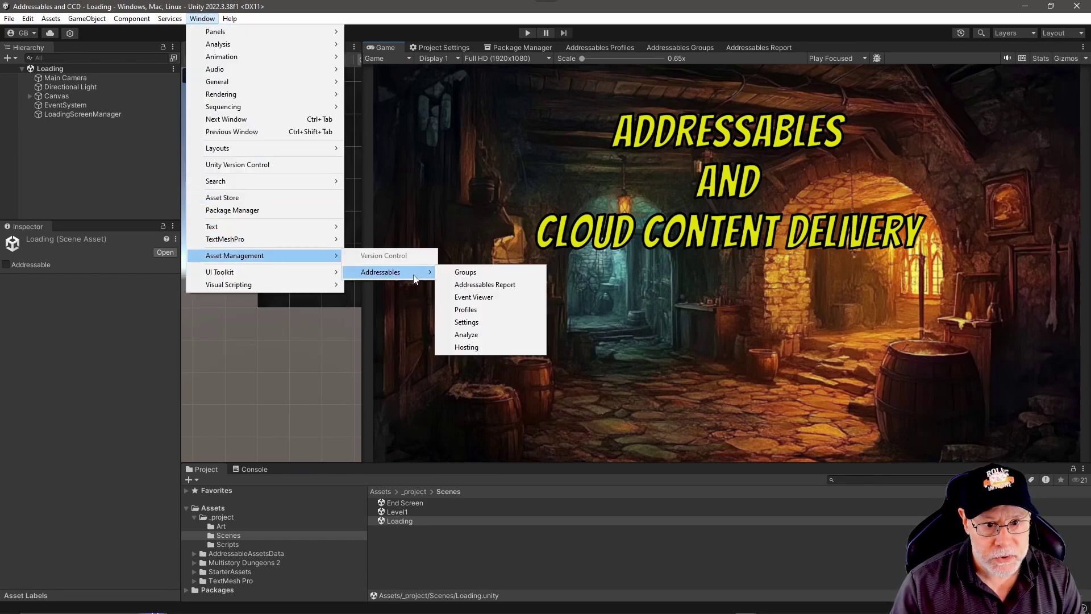
click(466, 311)
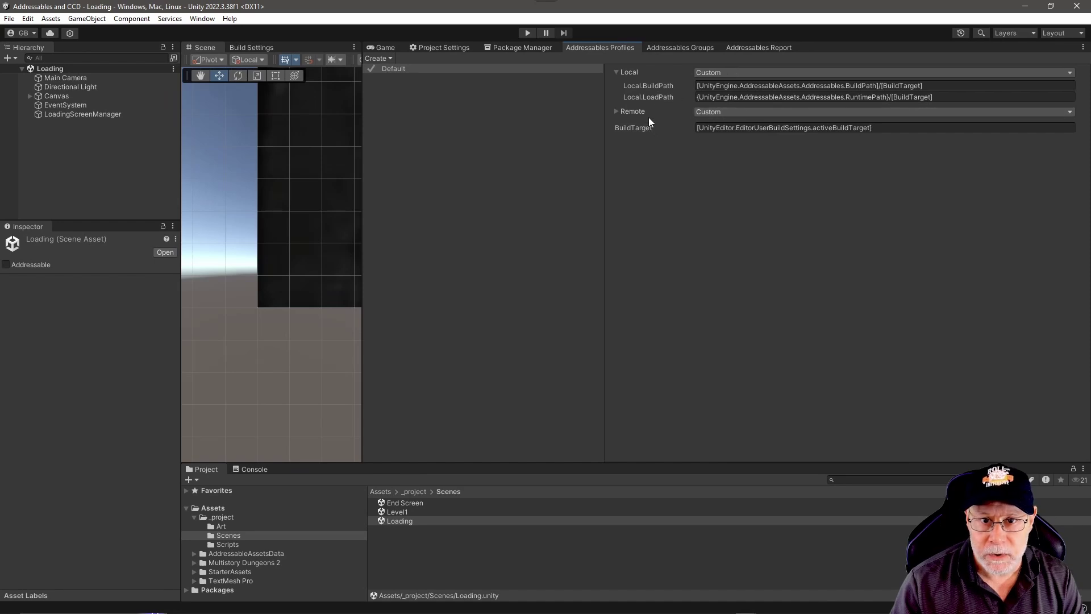
click(711, 114)
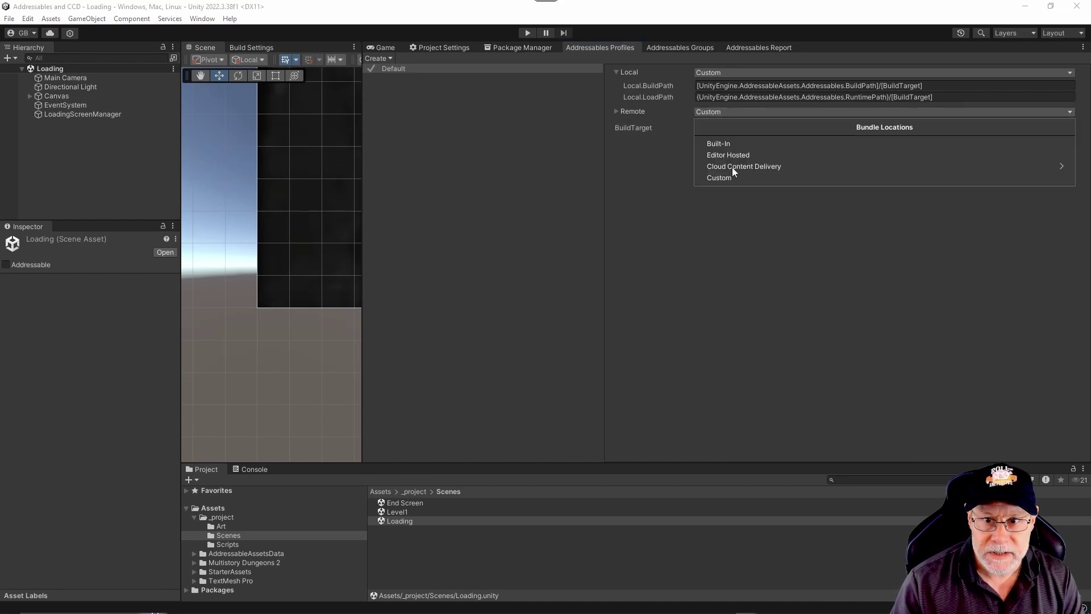
click(732, 167)
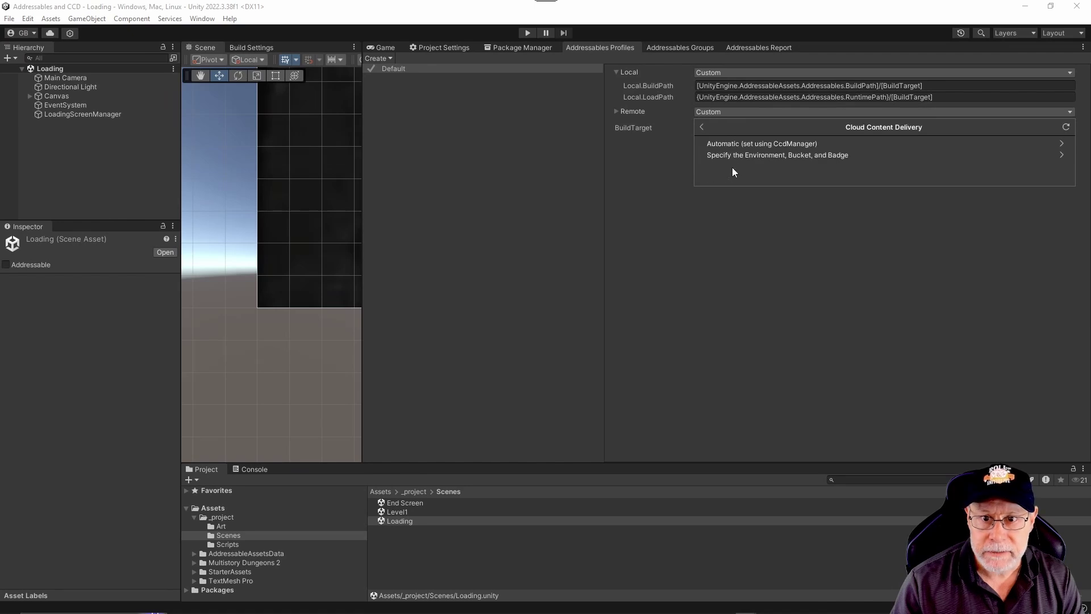
click(766, 145)
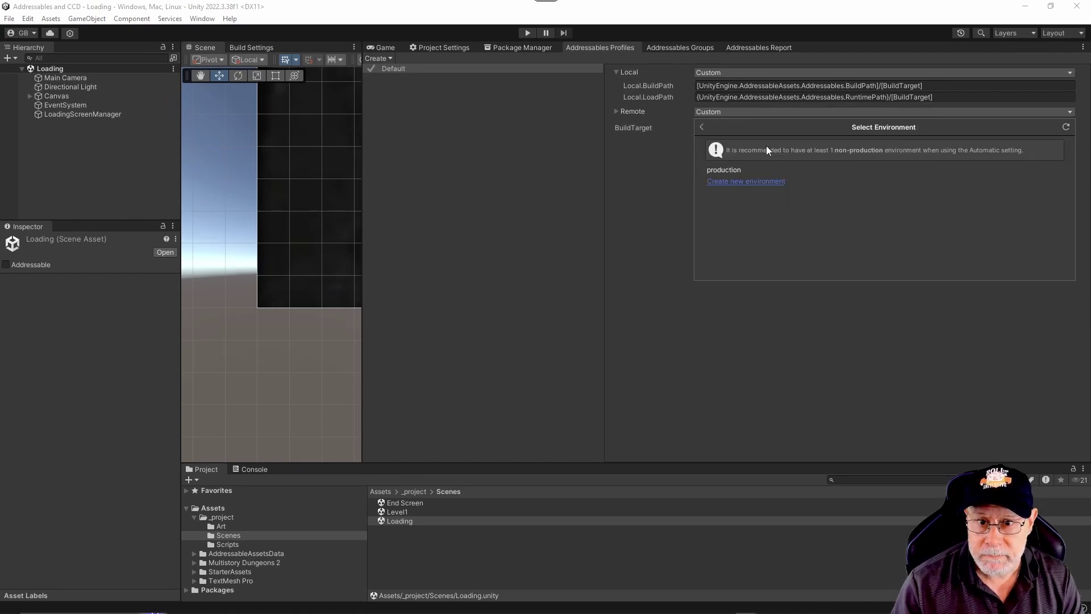
click(723, 170)
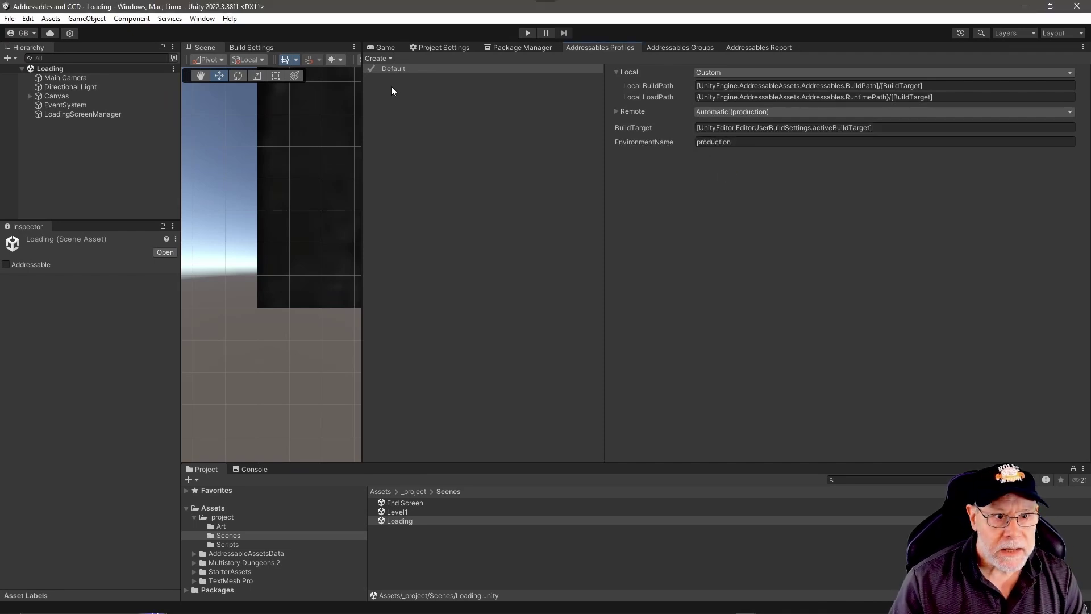
Navigate the Window menu to the Addressables tools for the Groups window.
click(202, 18)
mouse_move(261, 252)
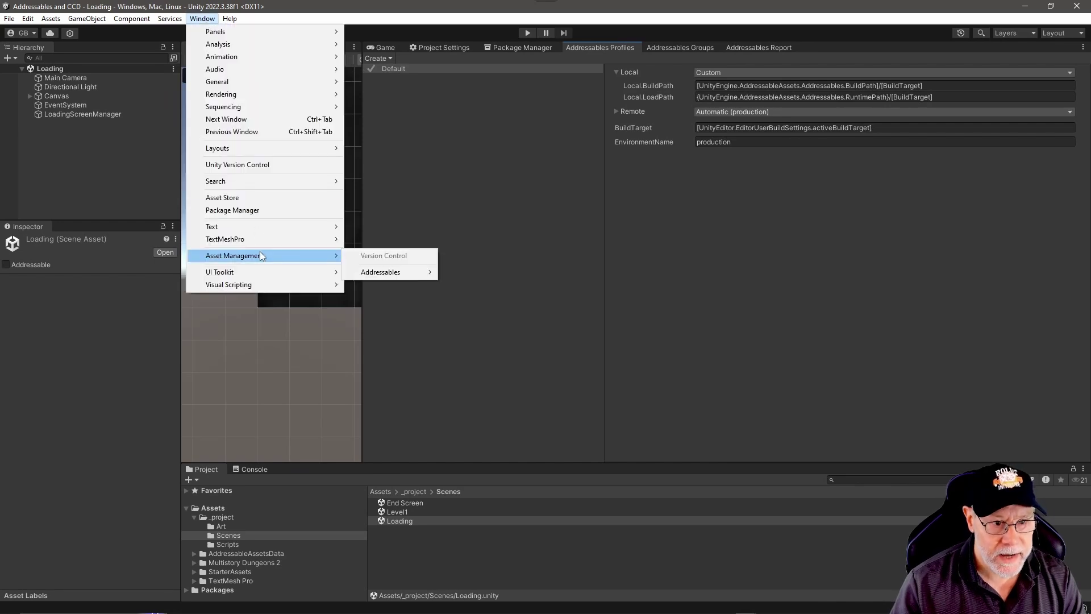
mouse_move(373, 273)
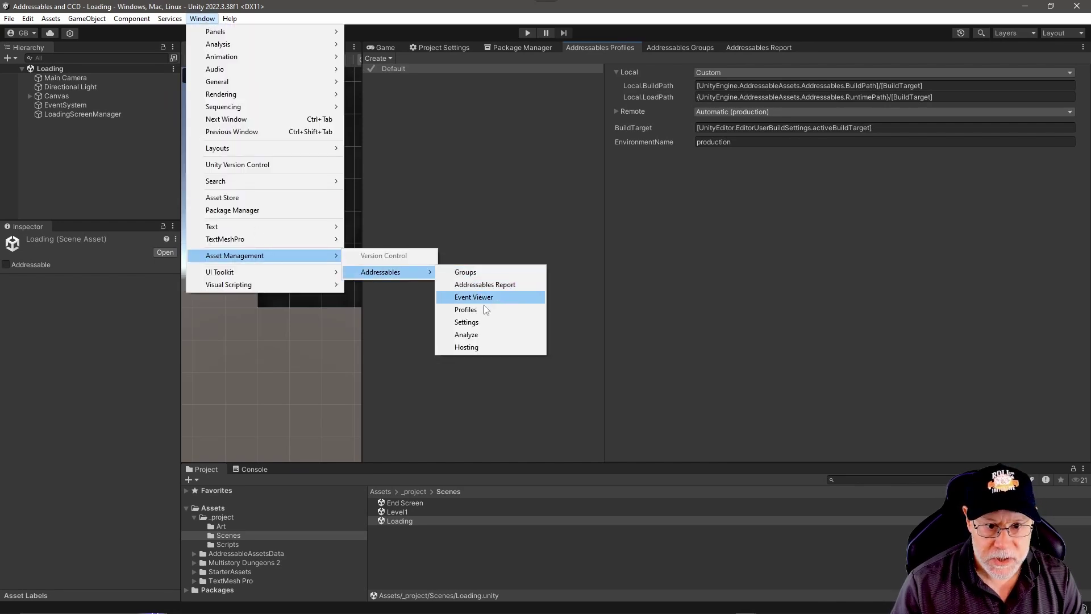
Create a blank Addressables group and rename it 'CCD'.
click(476, 274)
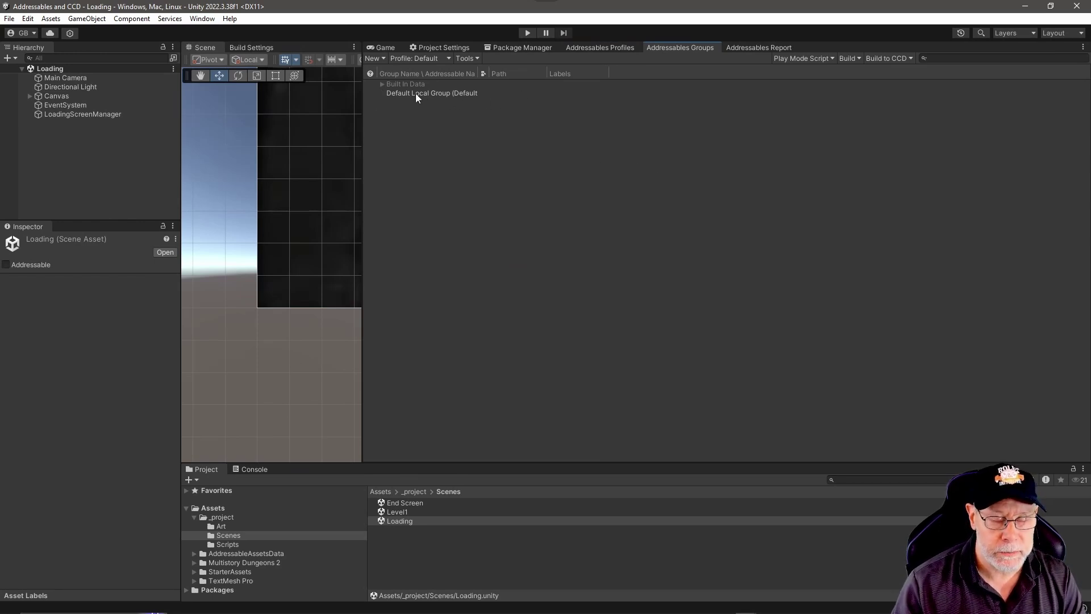
click(381, 58)
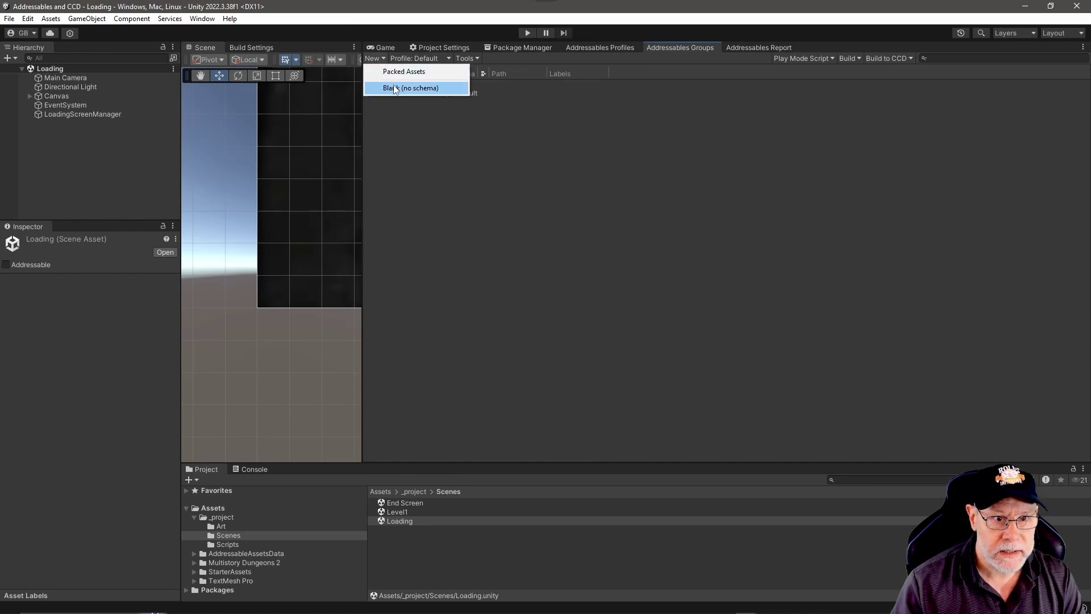
click(397, 88)
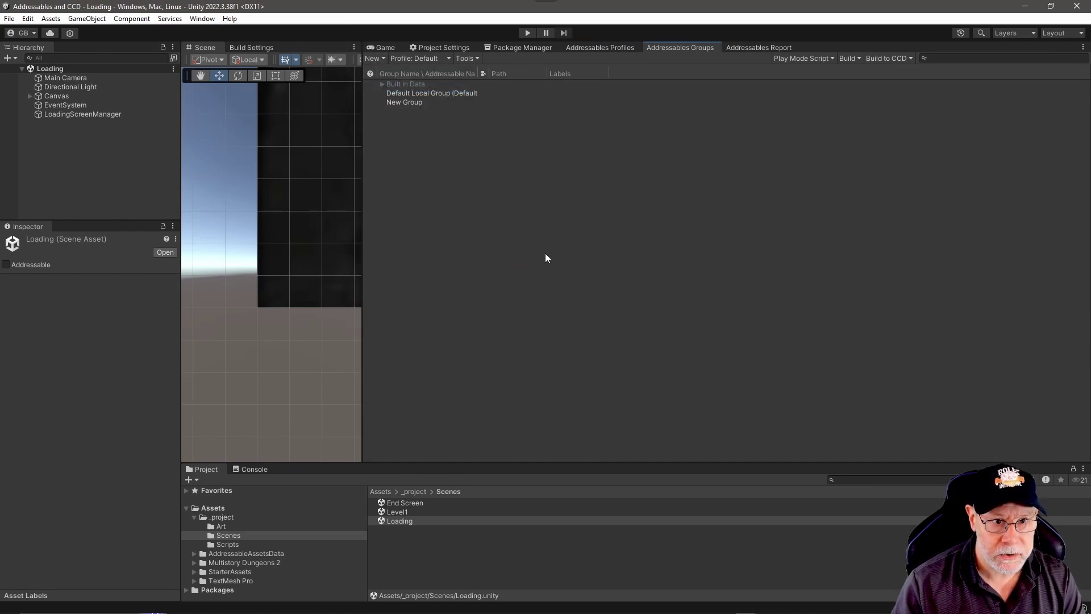
click(410, 103)
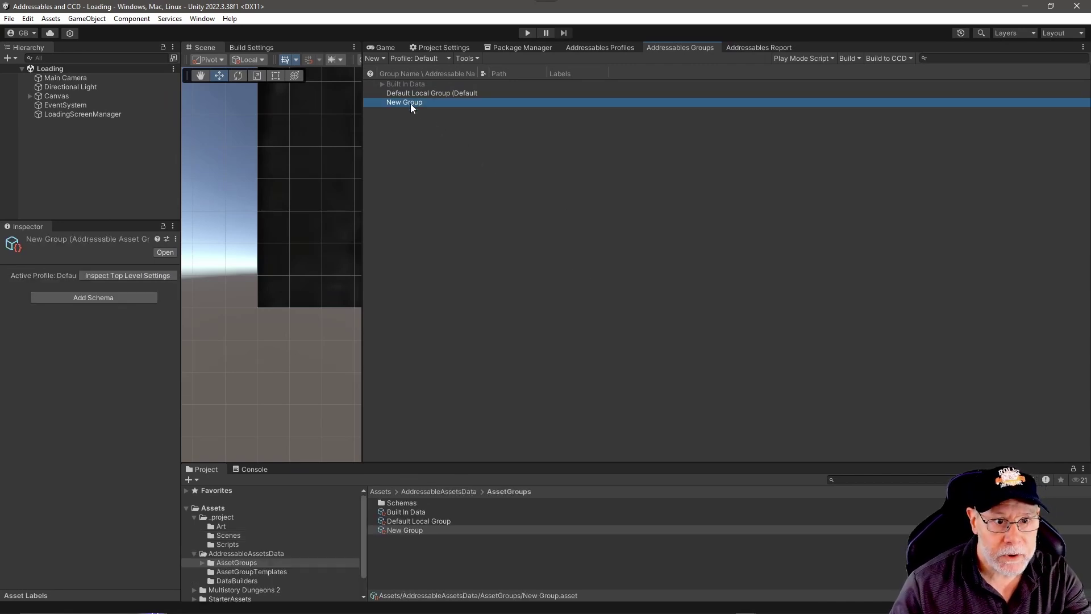
right_click(410, 104)
click(447, 162)
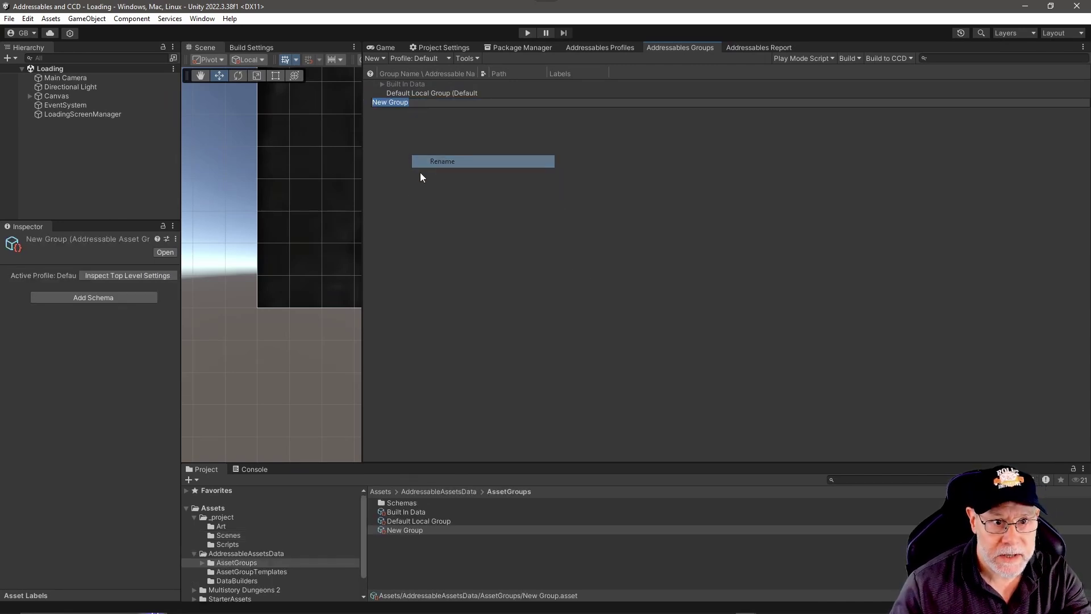
text(CCD)
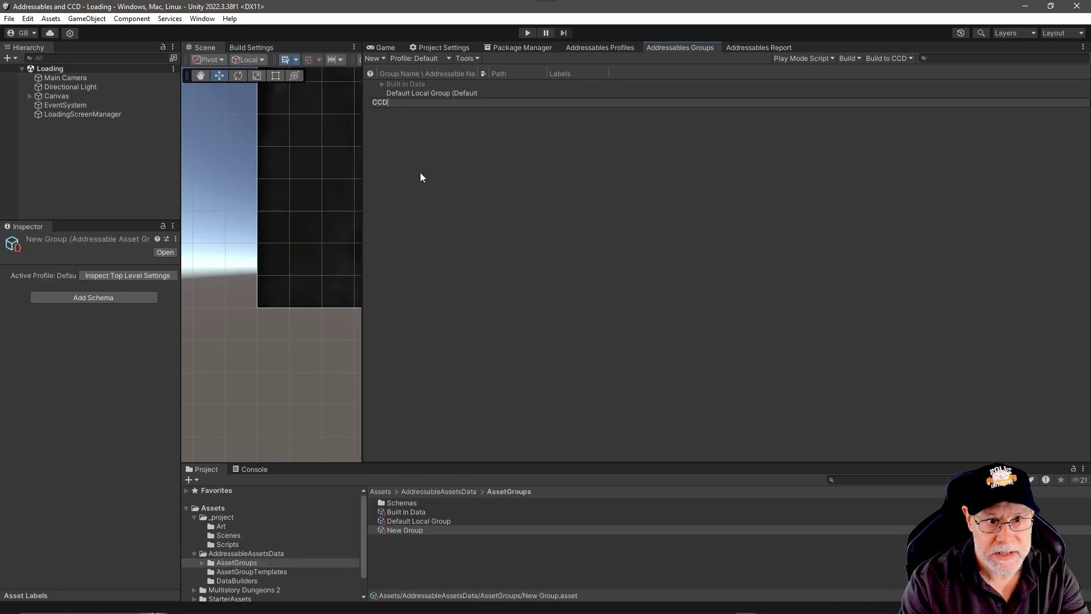
key(Return)
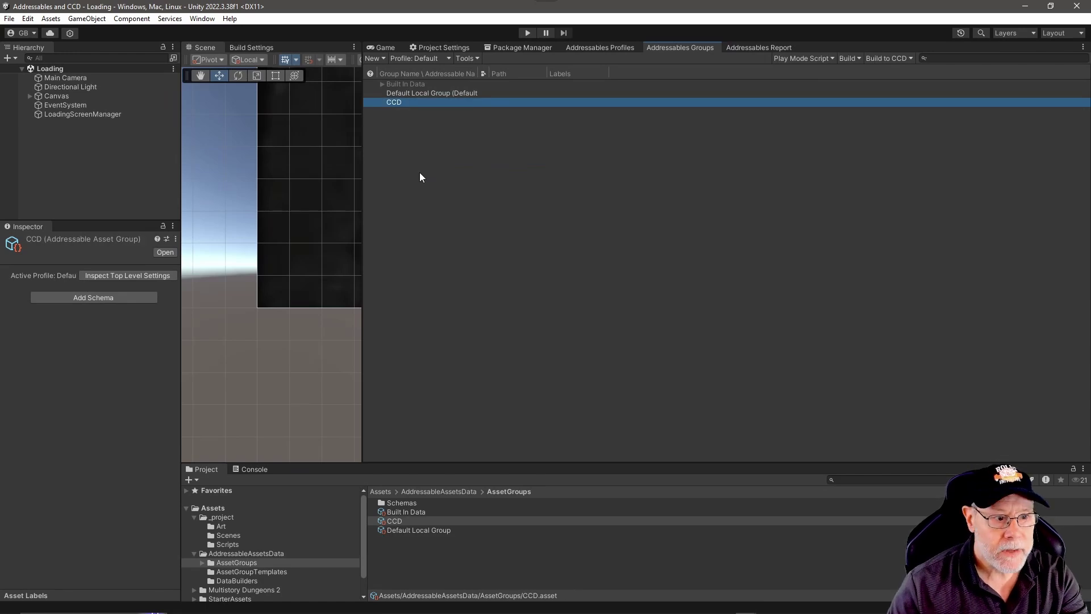
Set the CCD group as the default group and review it.
click(400, 96)
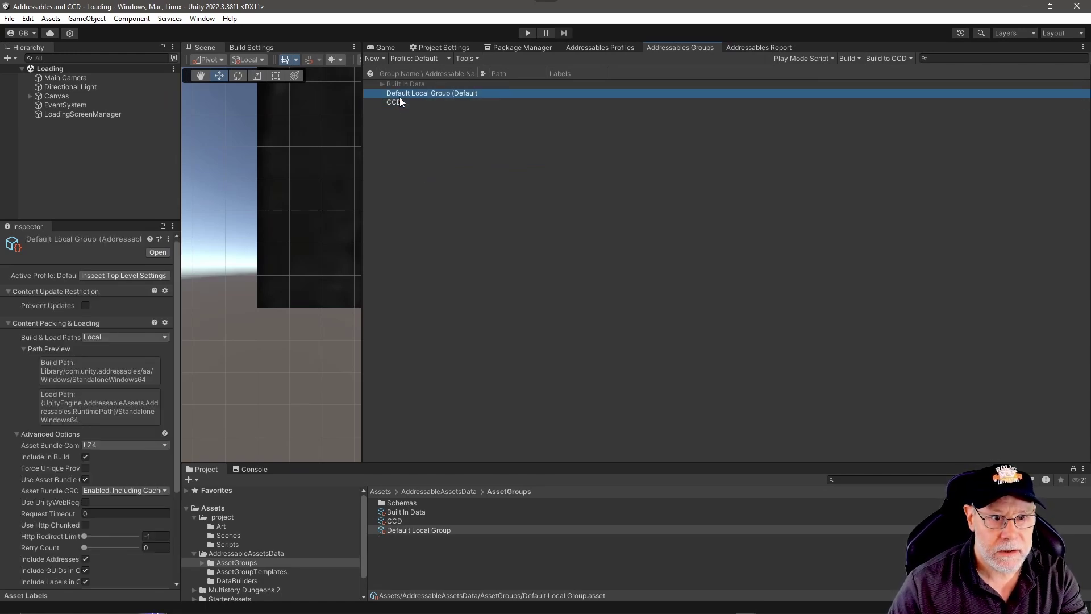
right_click(399, 103)
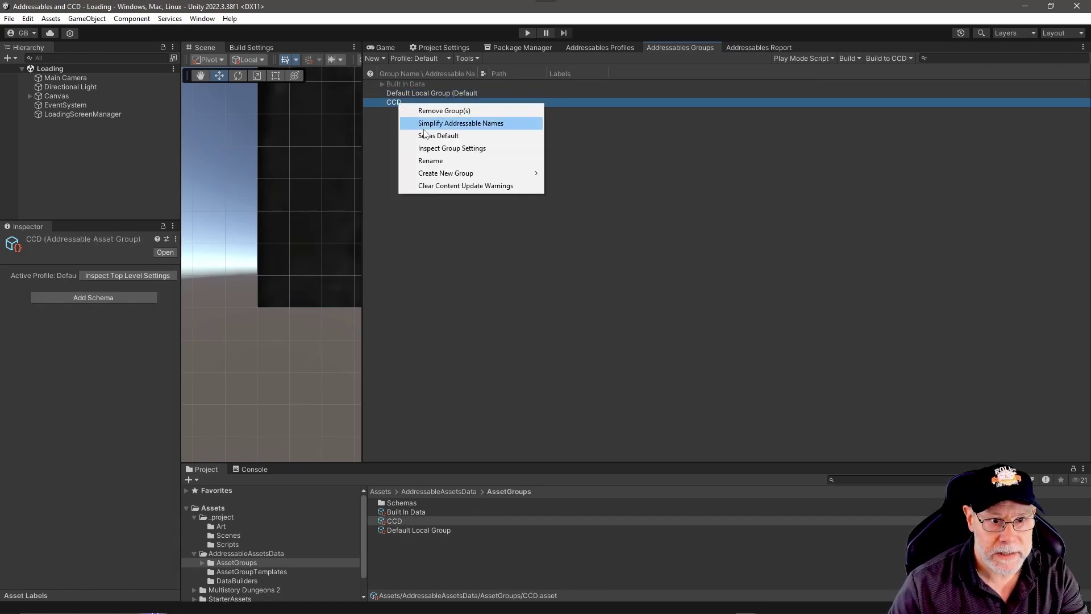
click(424, 139)
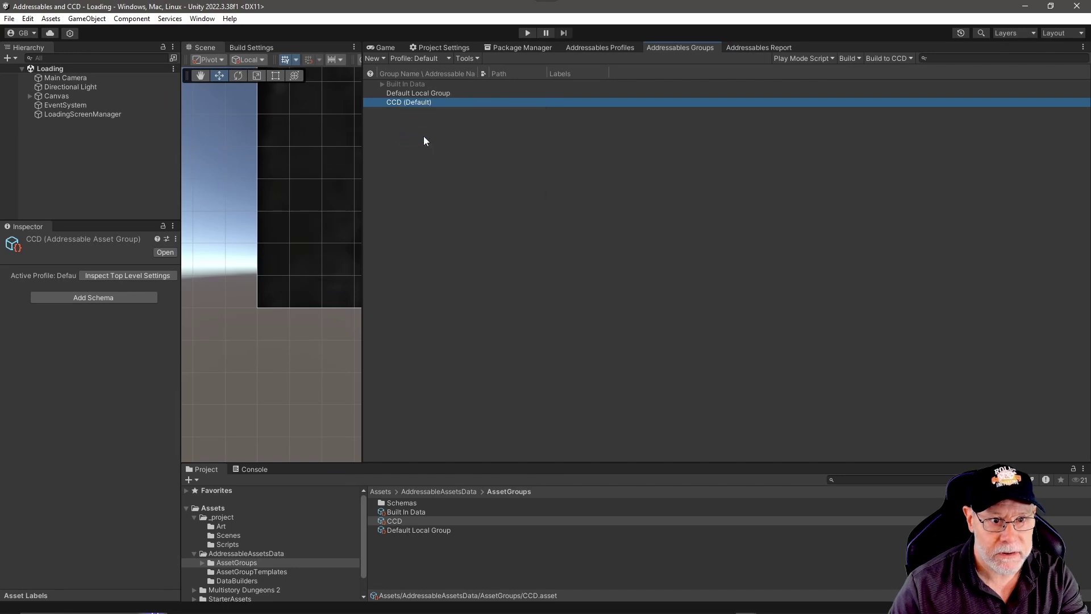
click(411, 93)
click(412, 103)
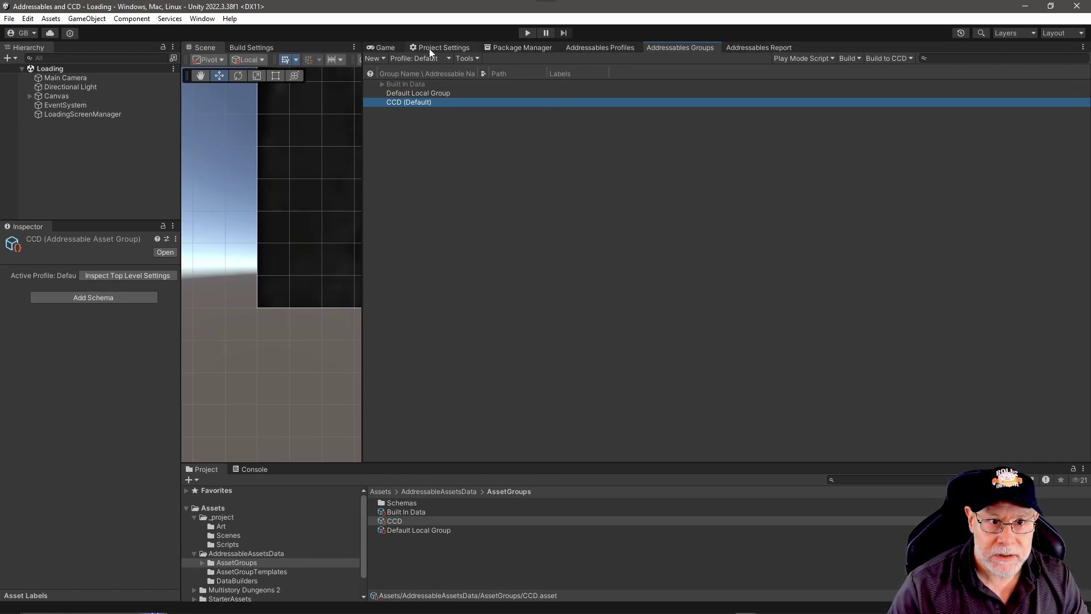
click(613, 50)
click(697, 49)
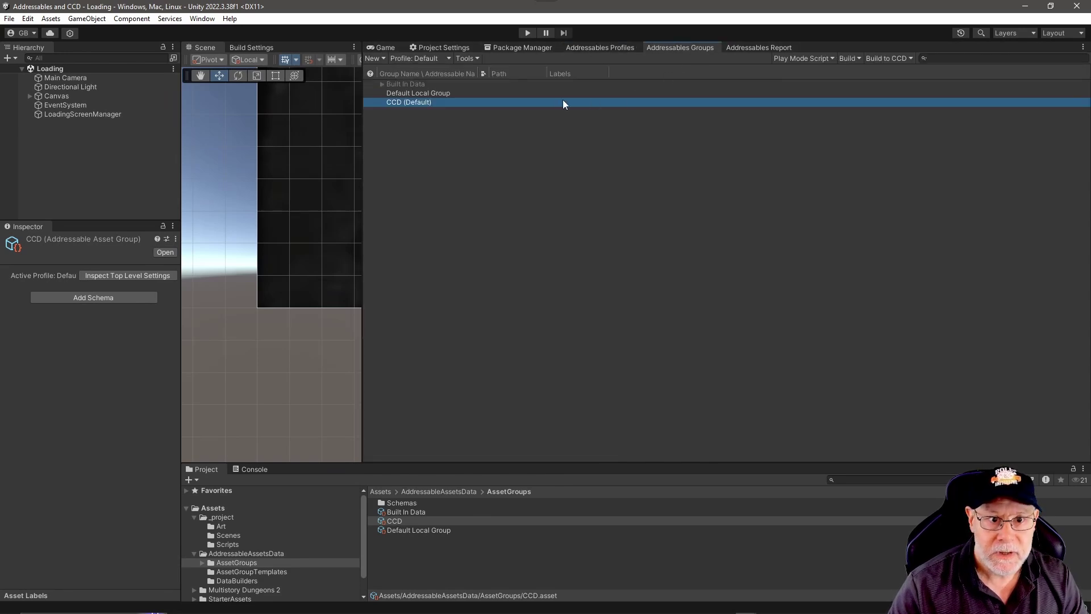
Add a Content Packing & Loading schema to CCD with Remote build and load paths.
click(89, 298)
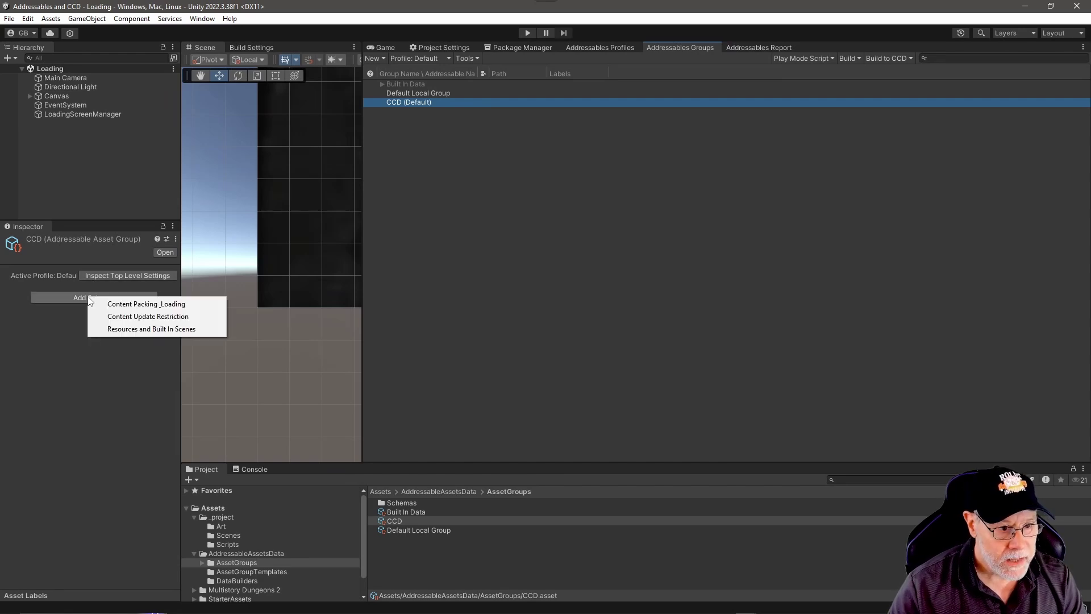
click(142, 305)
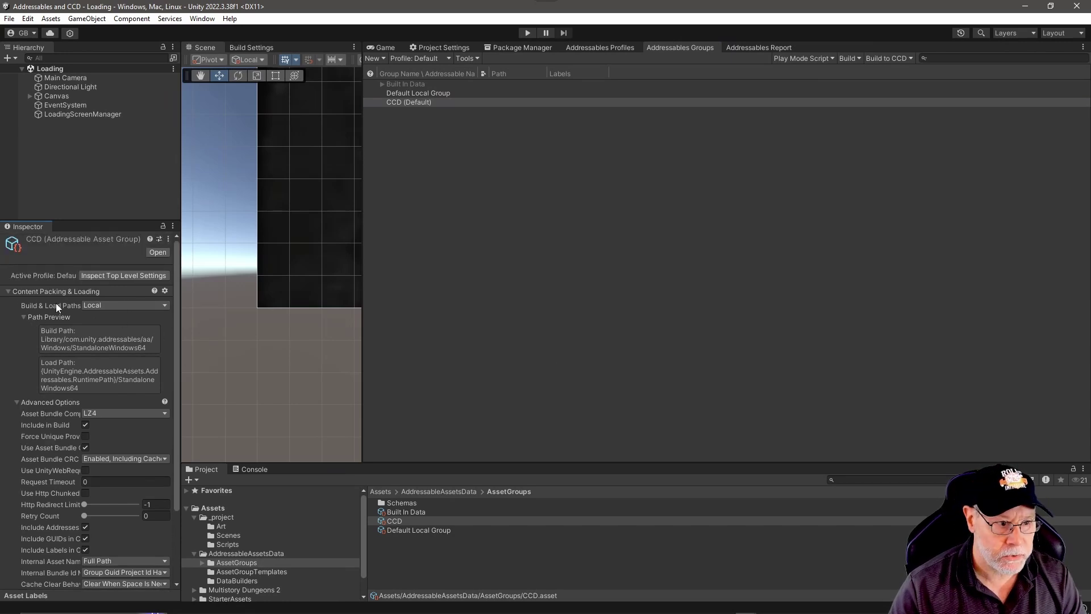
click(95, 305)
click(108, 331)
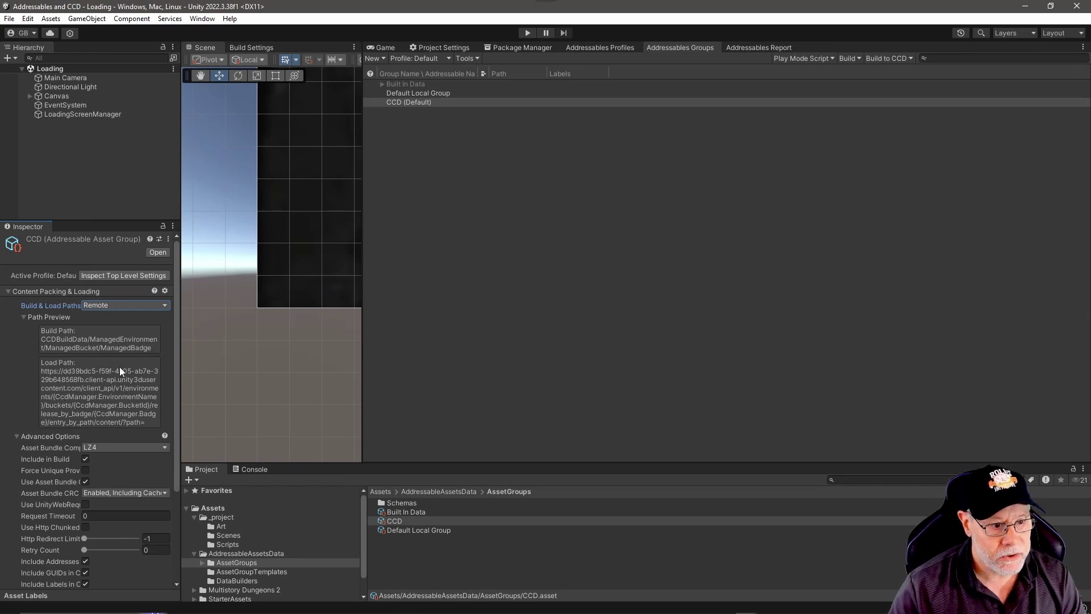
scroll(104, 385, down, 1)
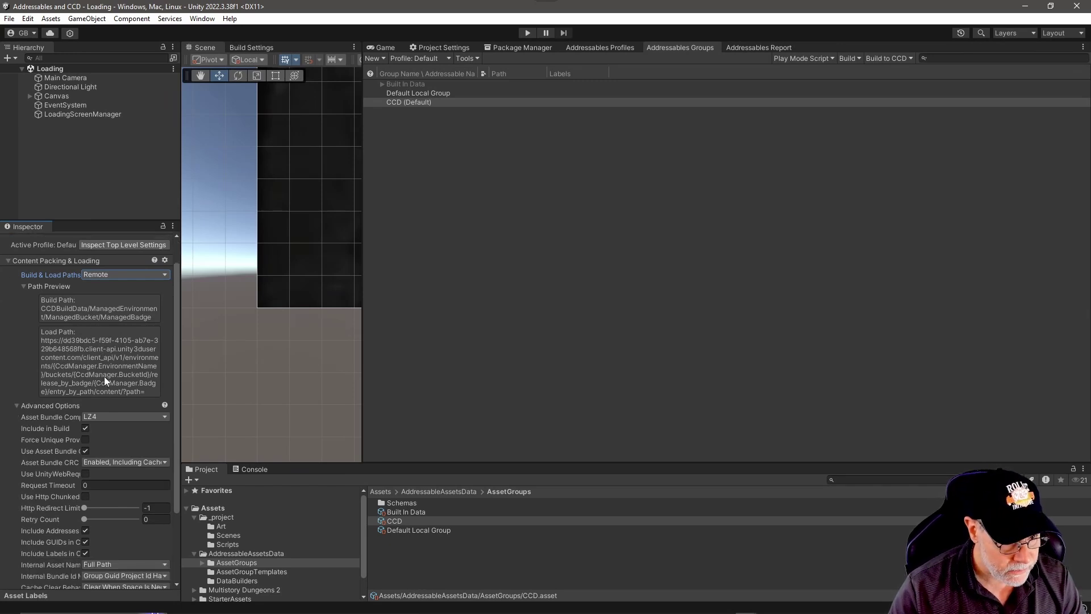
scroll(105, 373, down, 3)
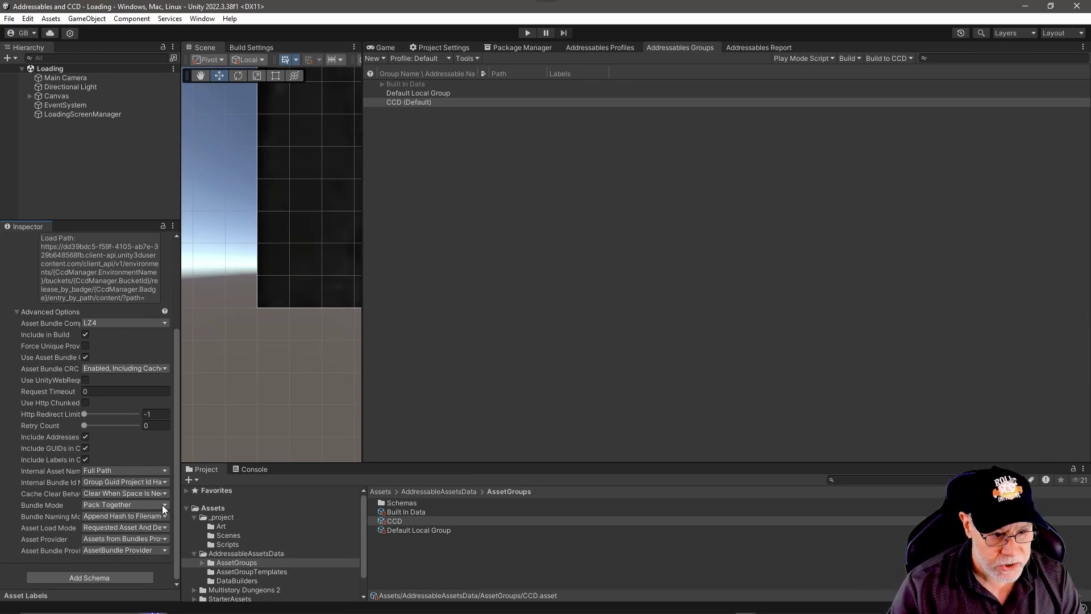
Keep the CCD group's Bundle Mode on Pack Together.
click(161, 504)
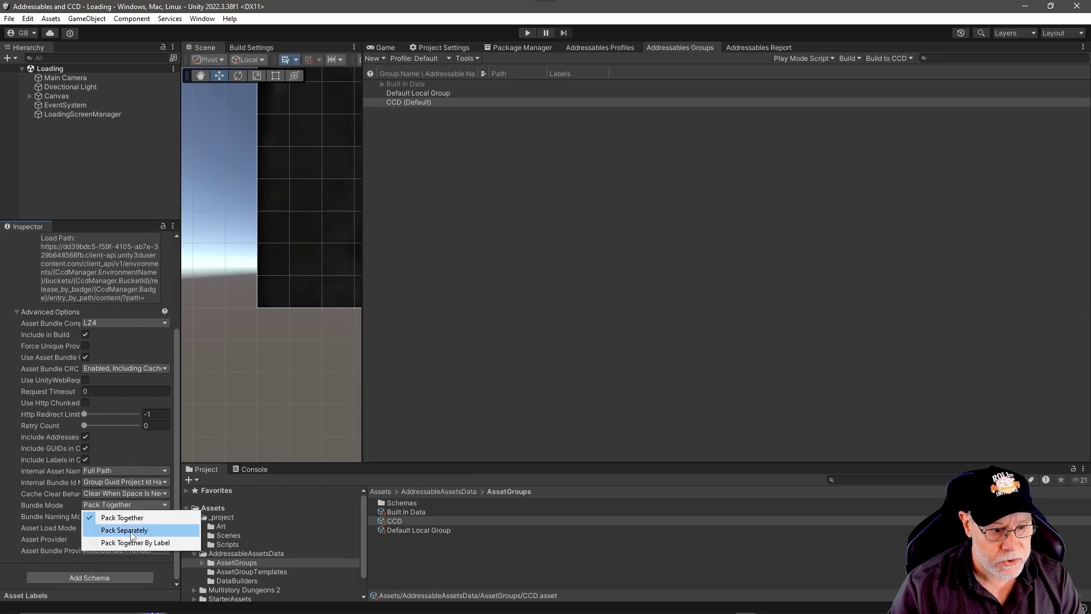
click(109, 530)
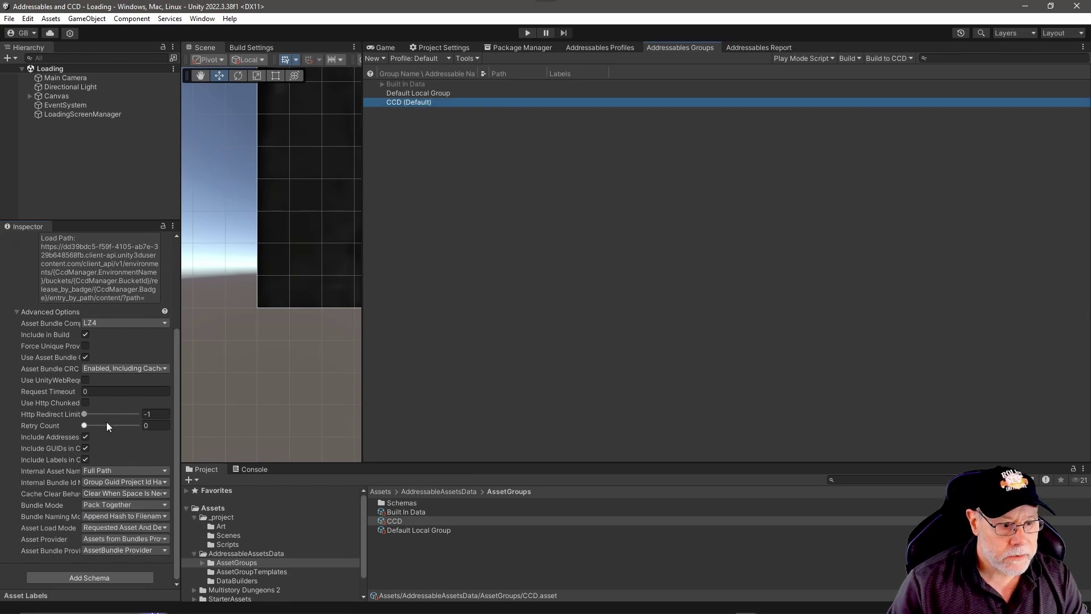
scroll(99, 360, down, 5)
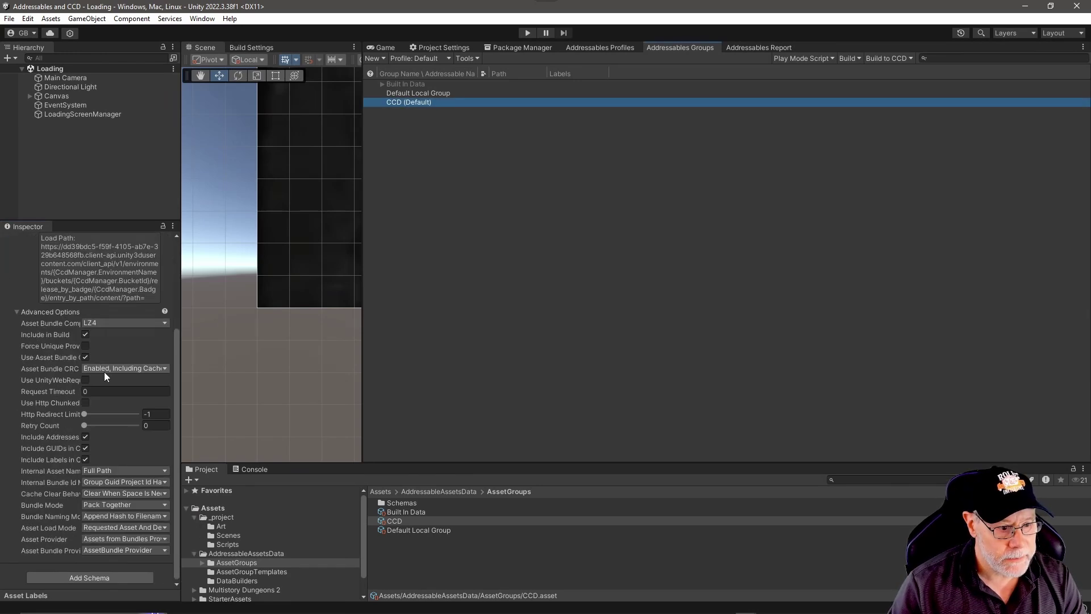
scroll(112, 369, up, 5)
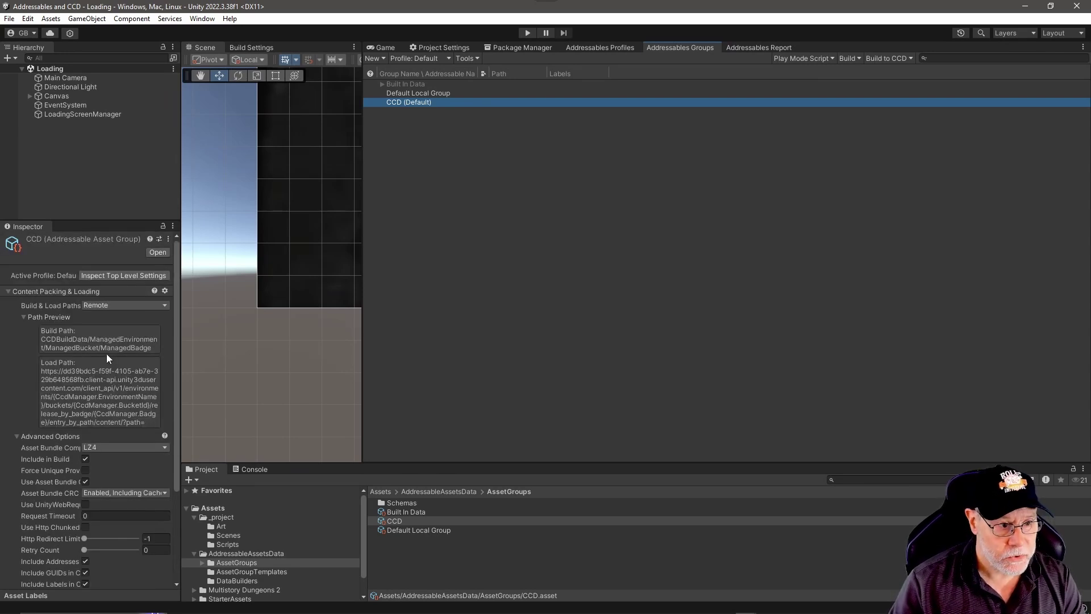
Mark the Level1 scene in the Scenes folder as Addressable.
click(228, 535)
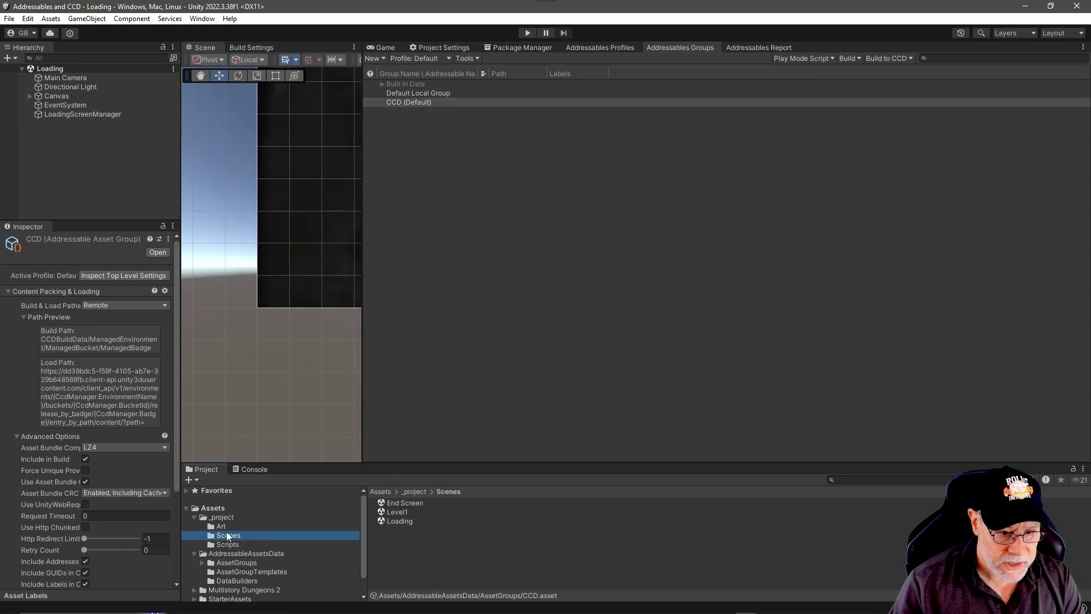
click(397, 512)
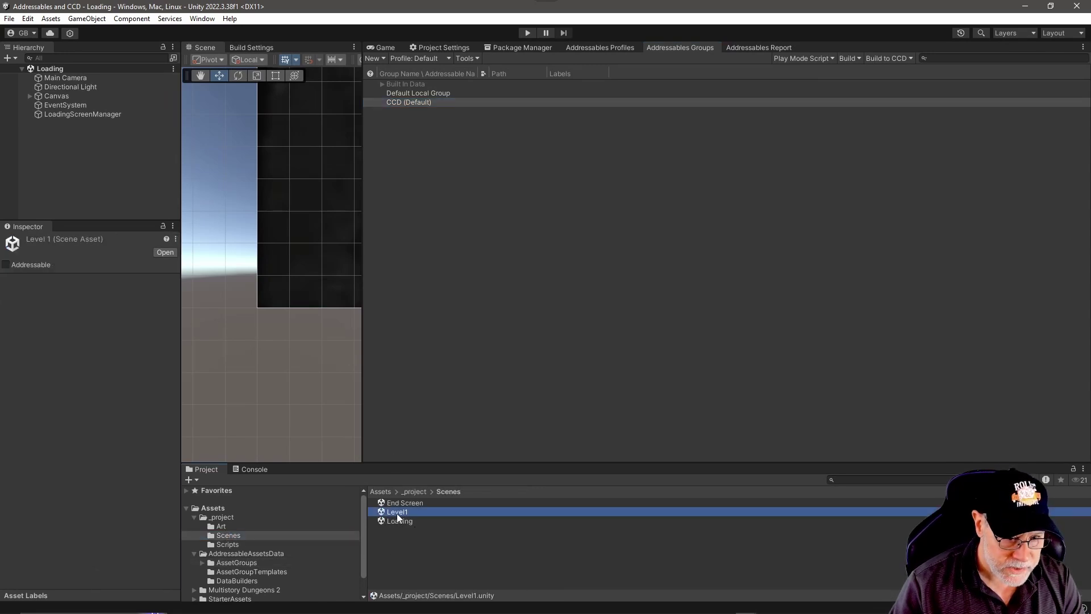
click(7, 265)
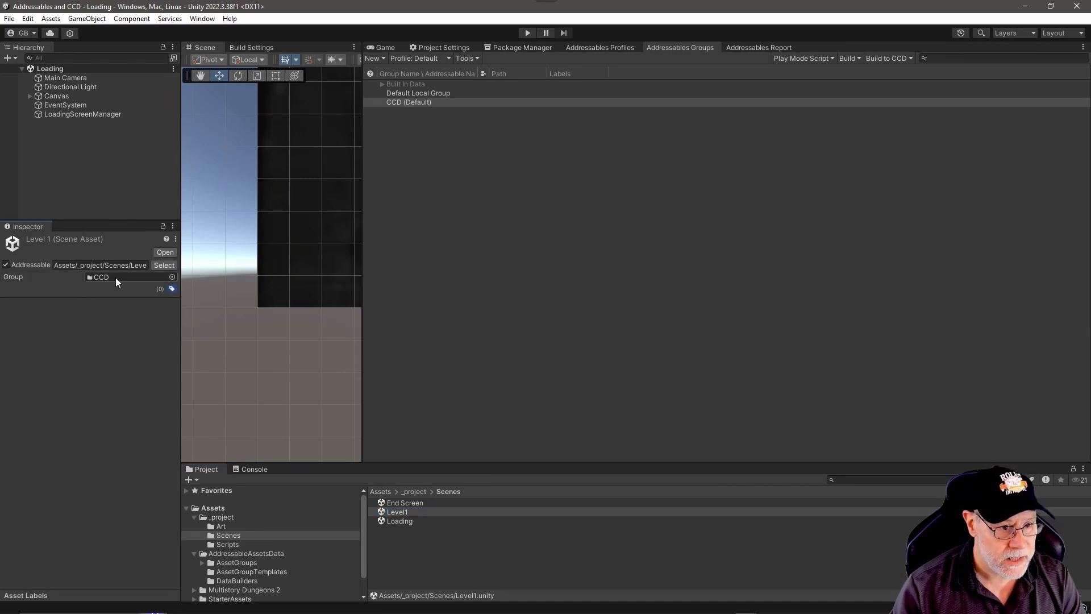
Create a new Addressables label named 'Level1'.
click(172, 289)
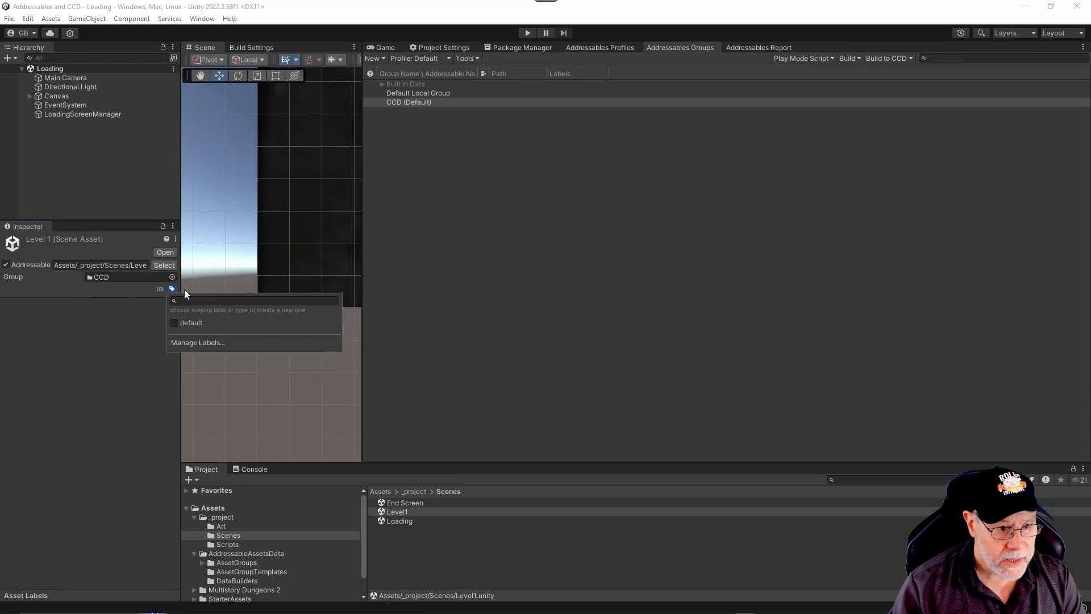
click(192, 341)
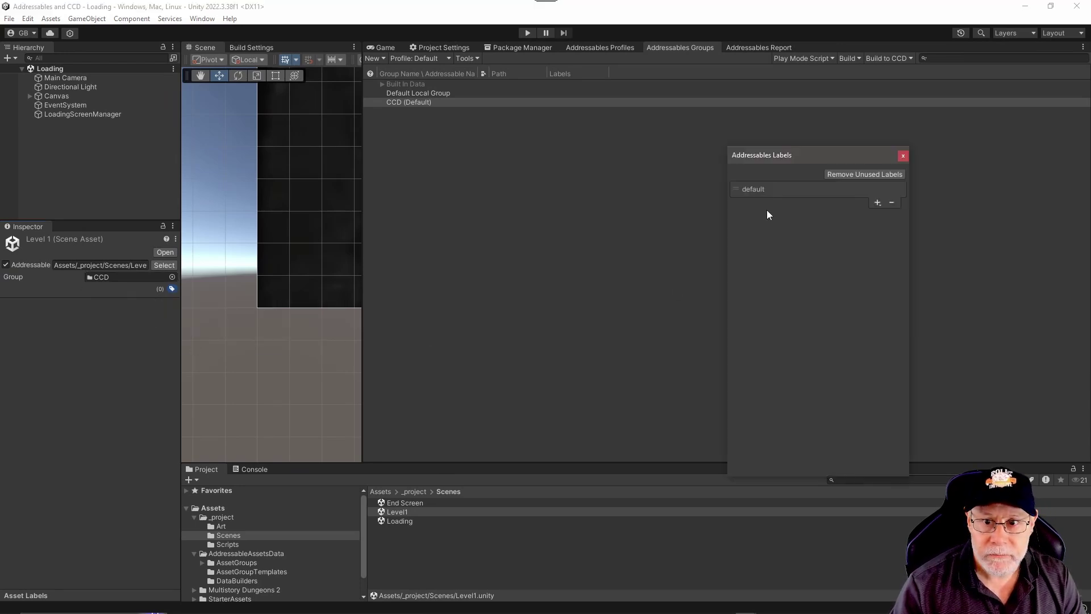
click(876, 200)
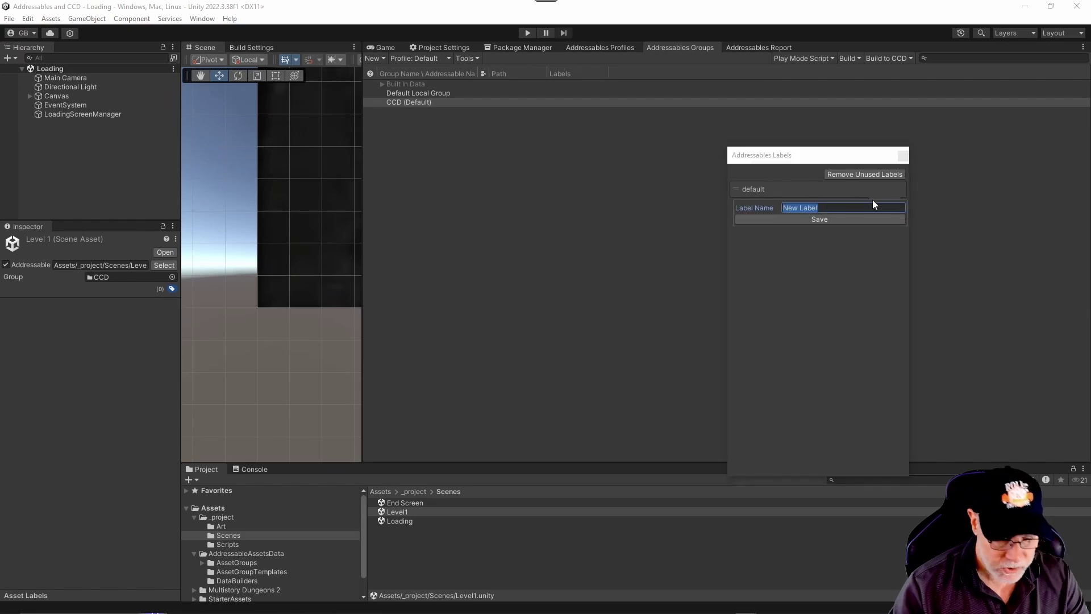
text(Level1)
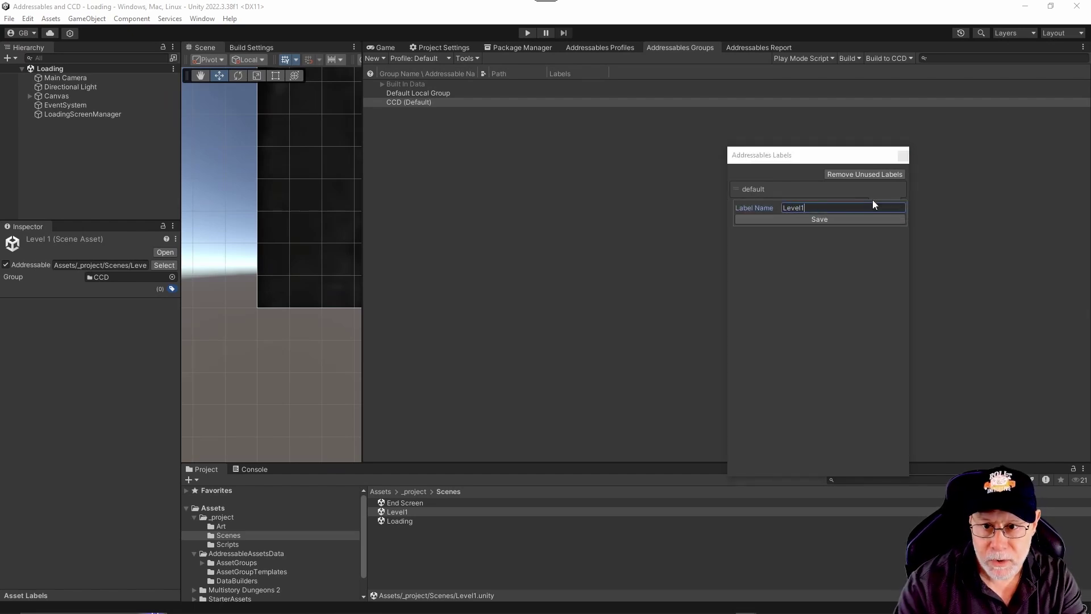
click(810, 218)
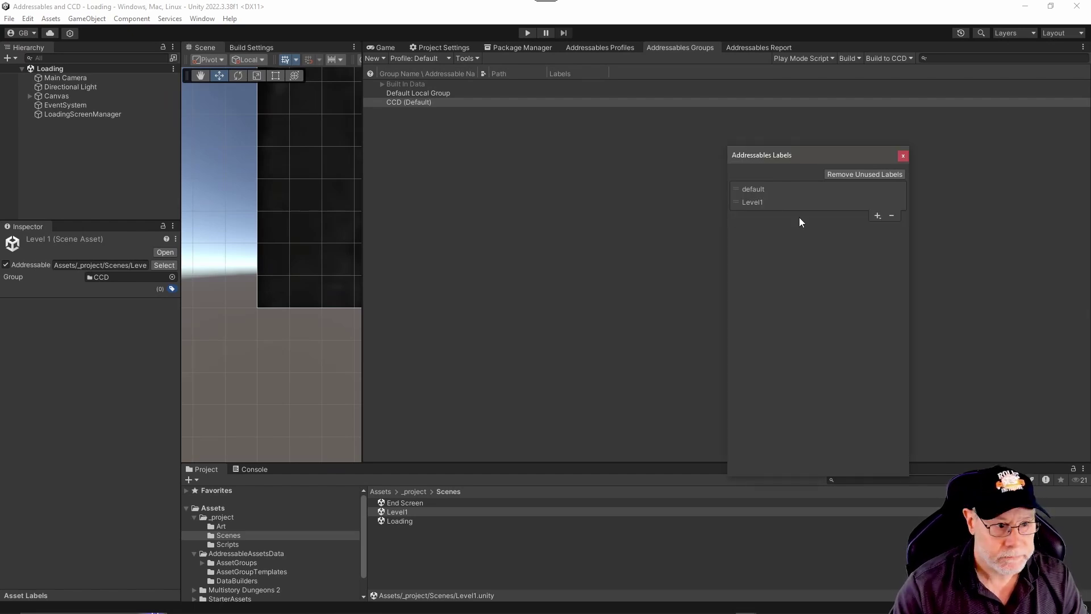
Tag the Level1 scene with the Level1 label and close the Labels window.
click(171, 290)
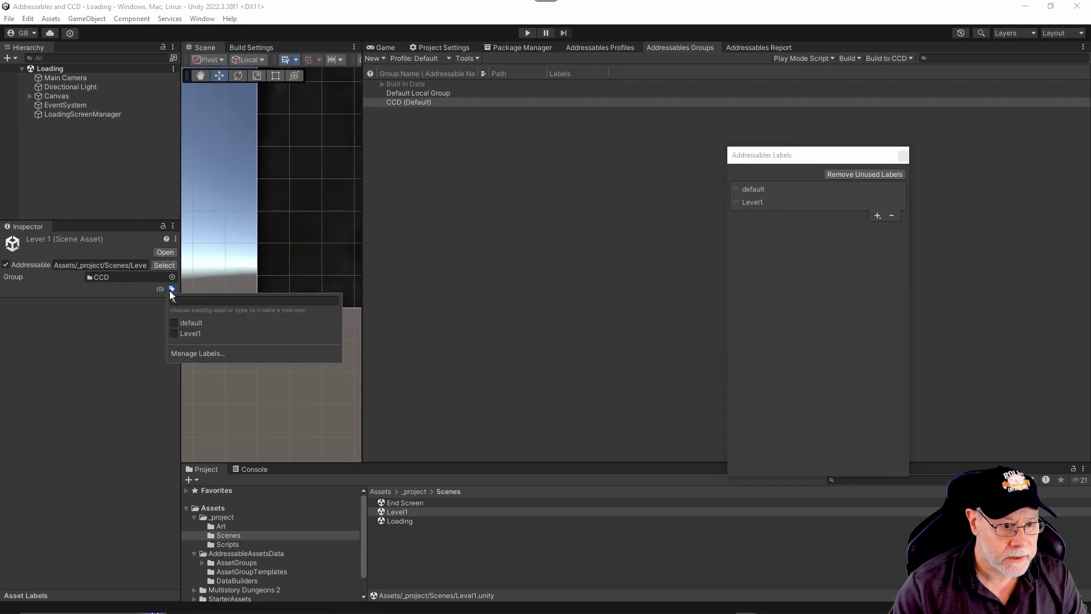
click(175, 332)
click(107, 329)
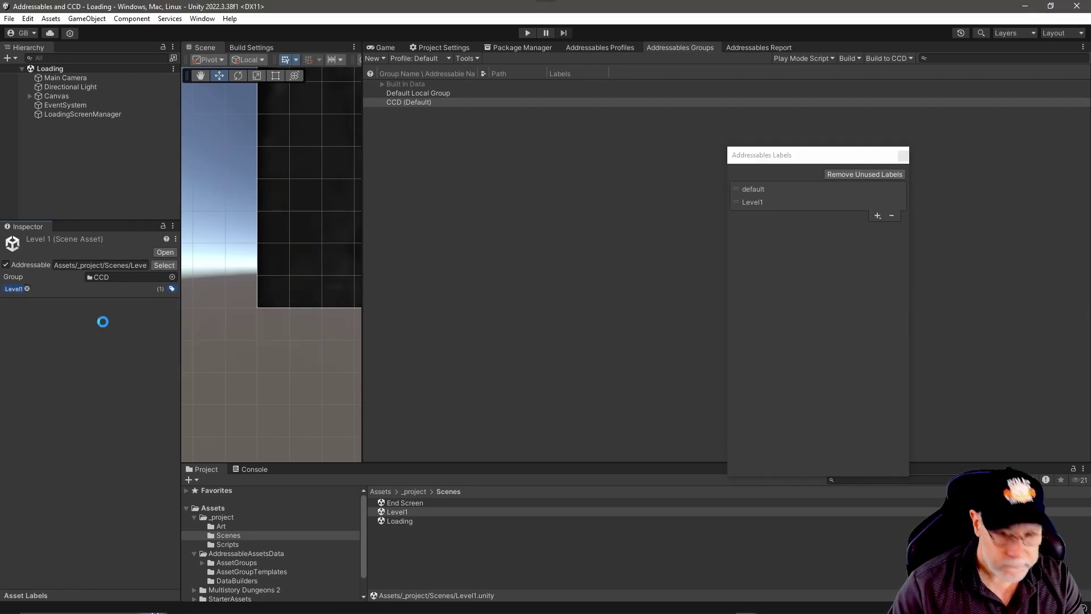
click(902, 155)
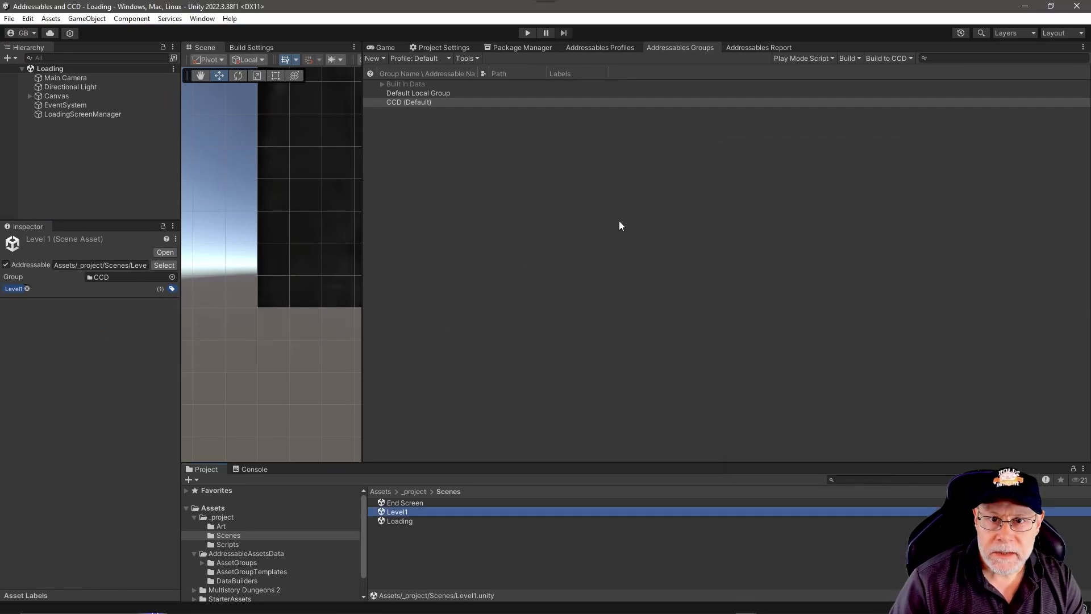
Keep Play Mode Script on Use Existing Build and build to CCD with Default Build Script.
click(796, 59)
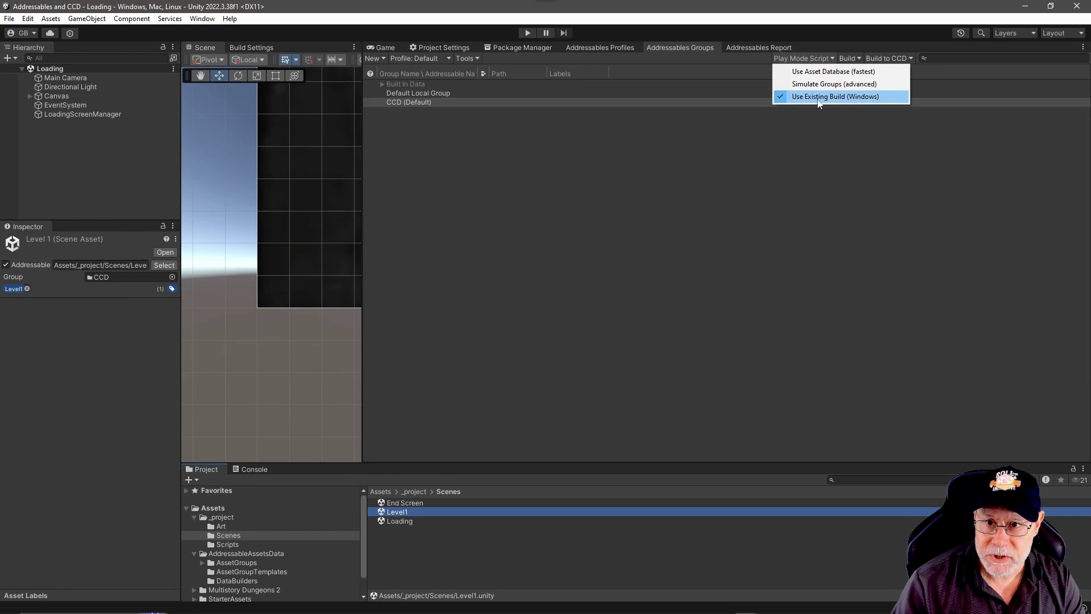
click(834, 183)
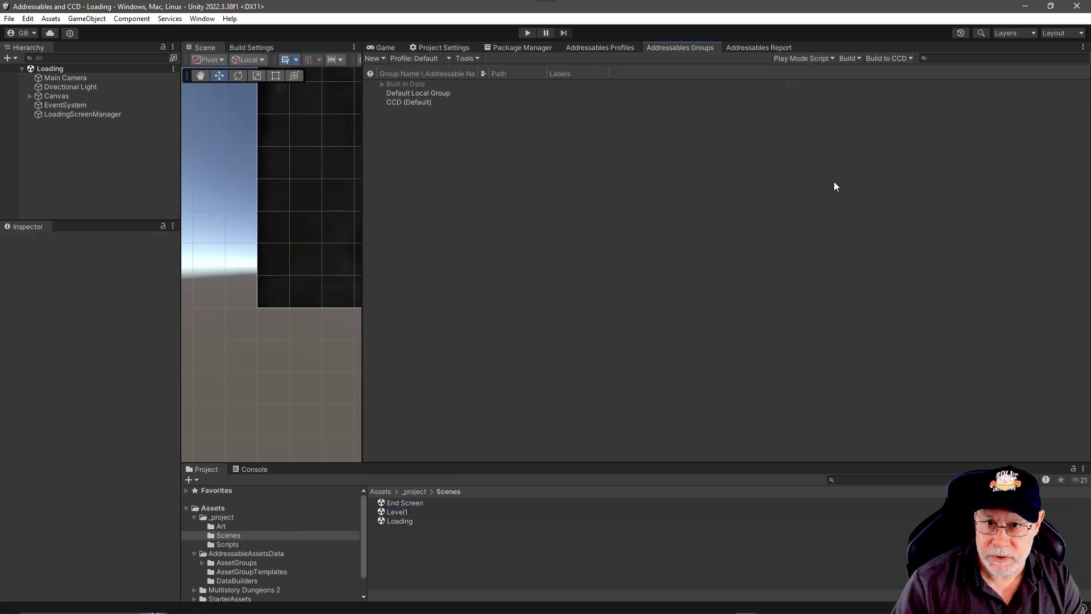
click(909, 59)
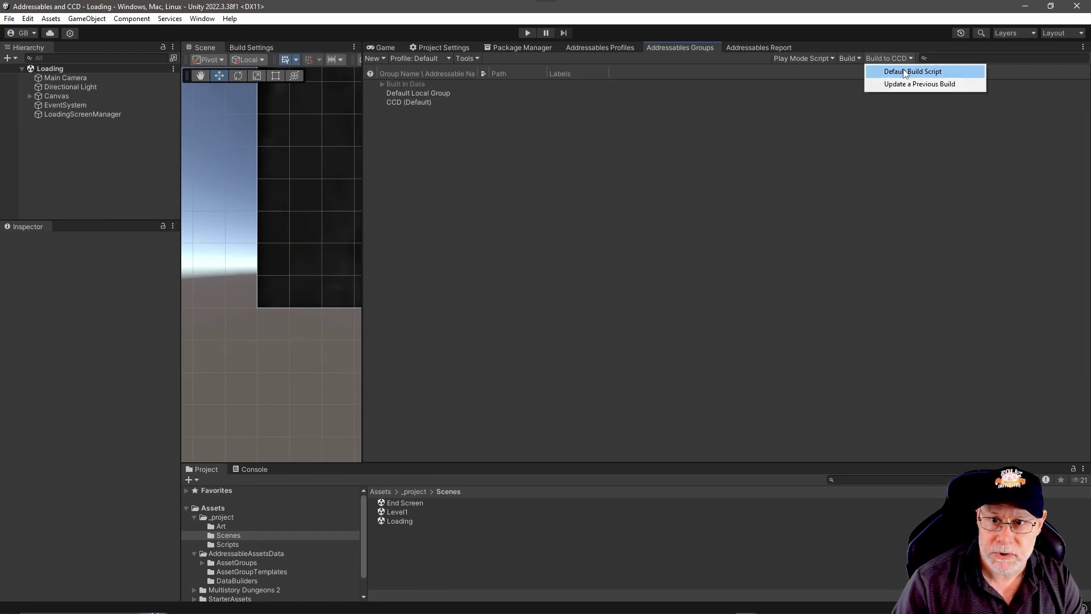
click(905, 72)
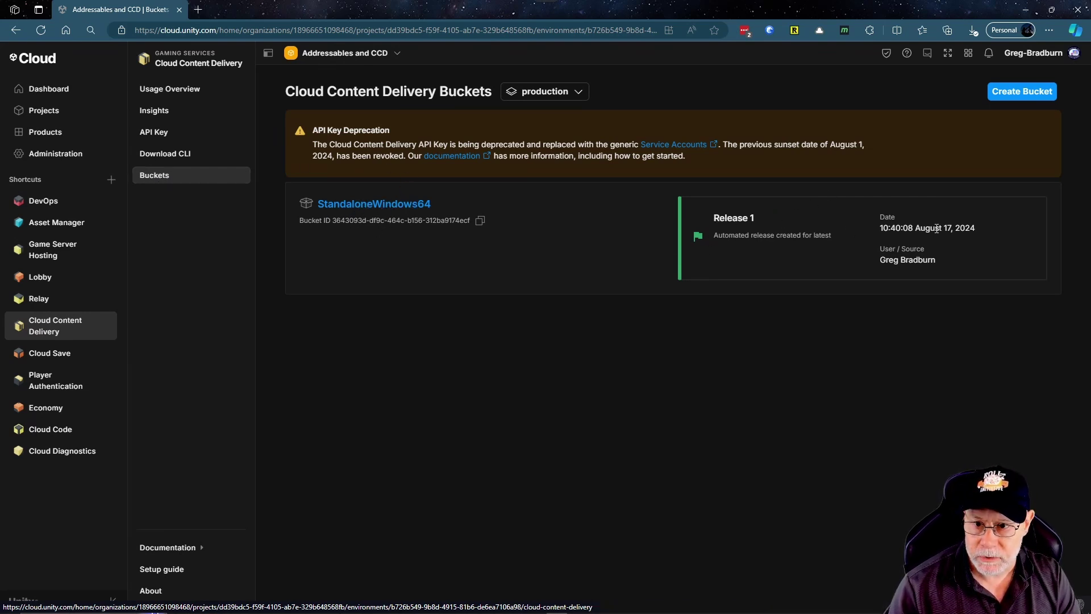
Check the StandaloneWindows64 bucket's Release 1, then open LoadingScreenManager.cs in Rider.
click(375, 206)
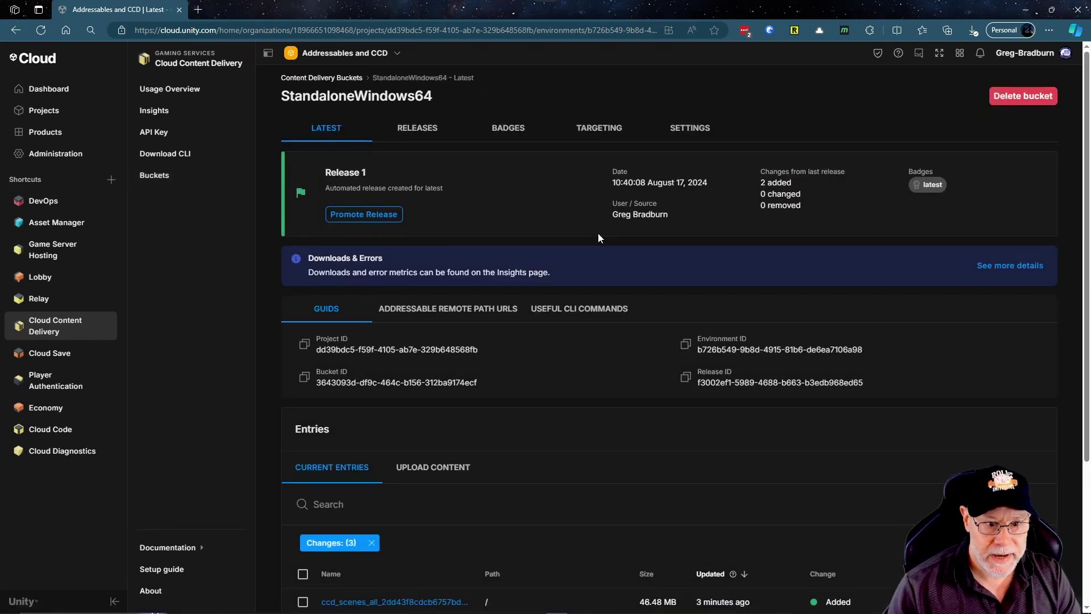
scroll(585, 237, down, 3)
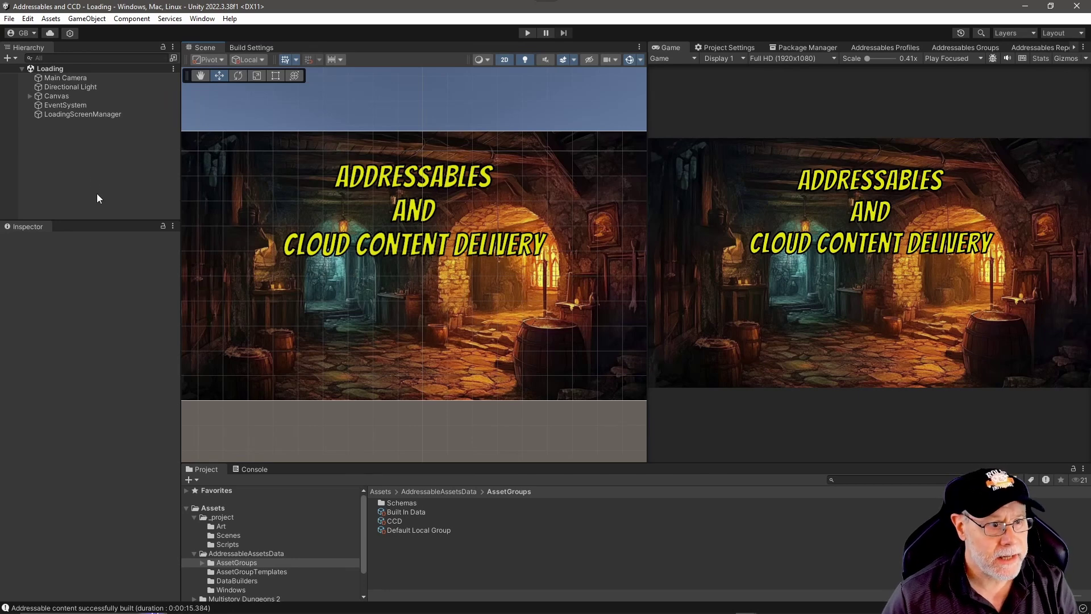
click(79, 115)
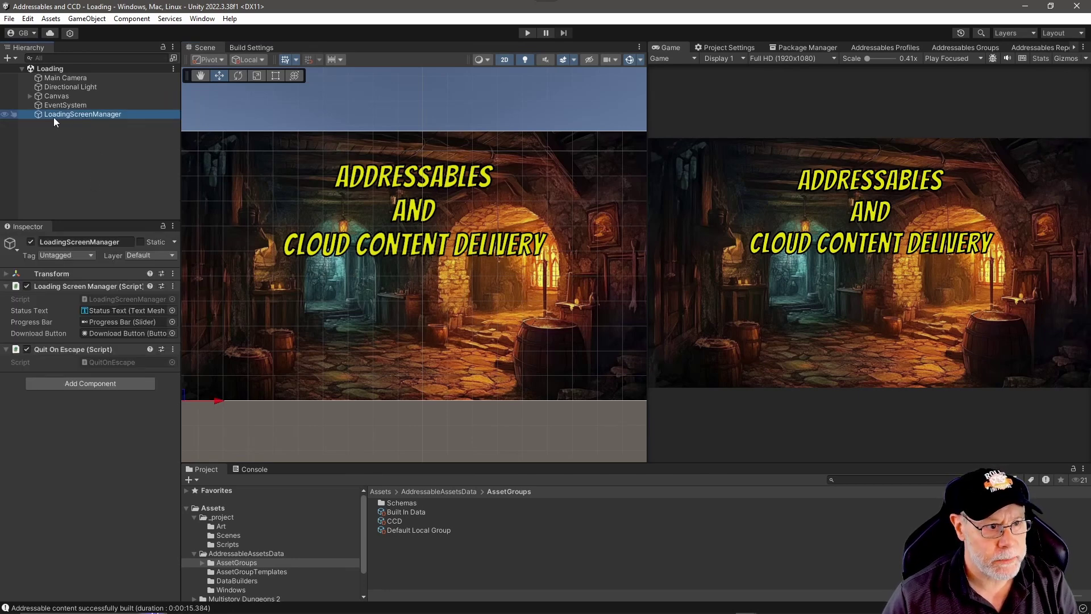
double_click(114, 298)
scroll(637, 321, down, 3)
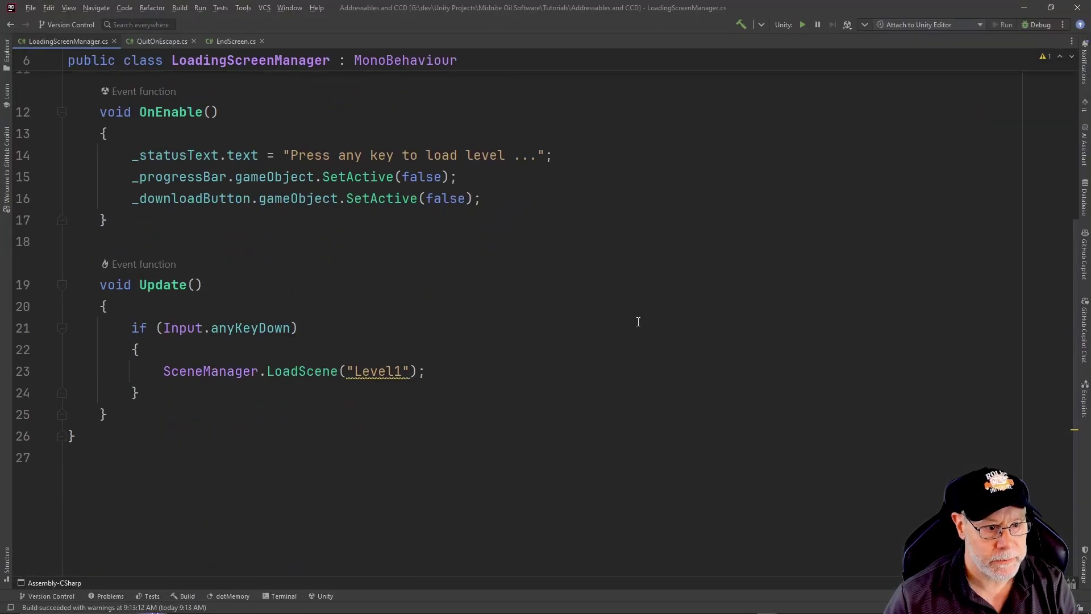
scroll(638, 322, up, 4)
scroll(638, 320, down, 3)
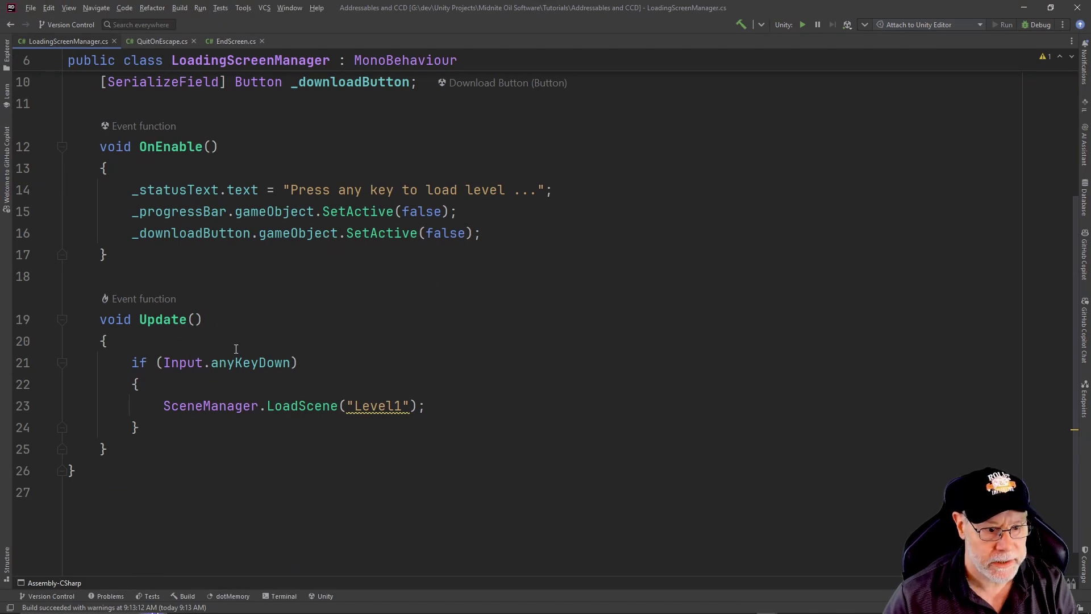
click(647, 426)
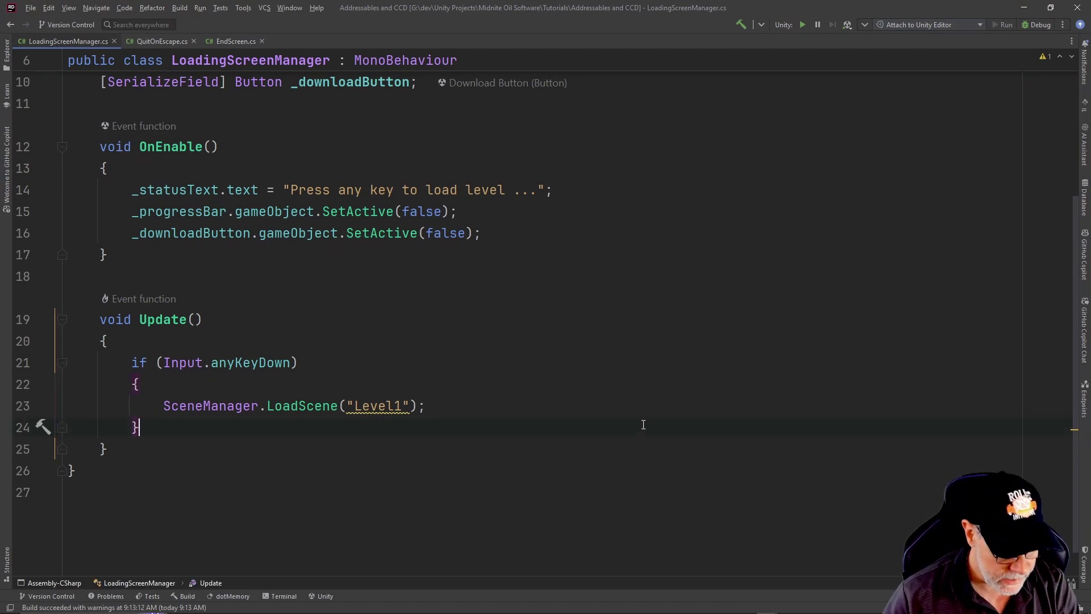
key(ctrl+a)
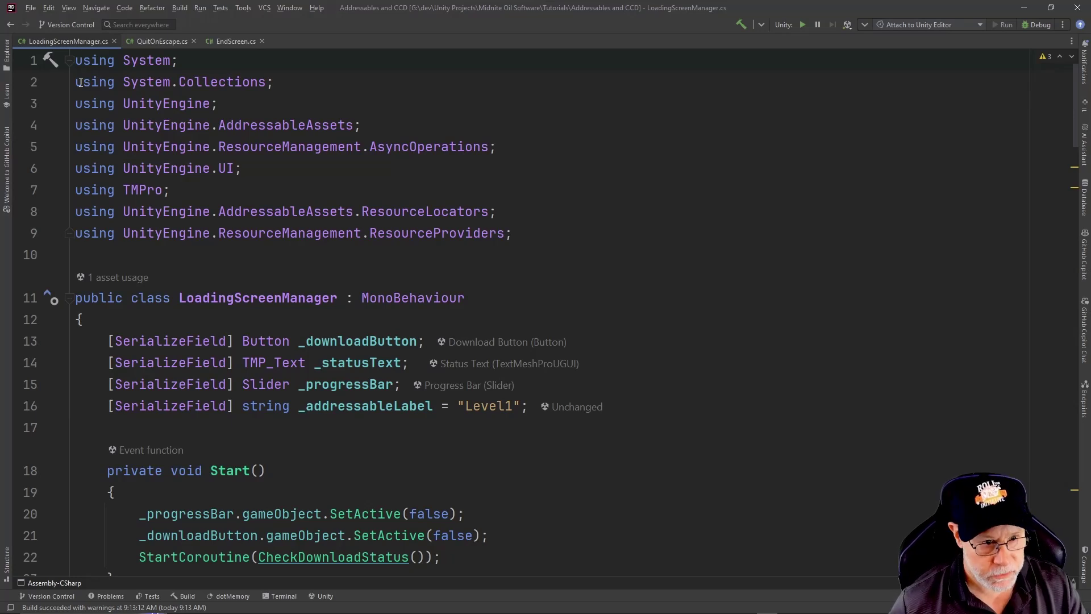
scroll(280, 200, down, 2)
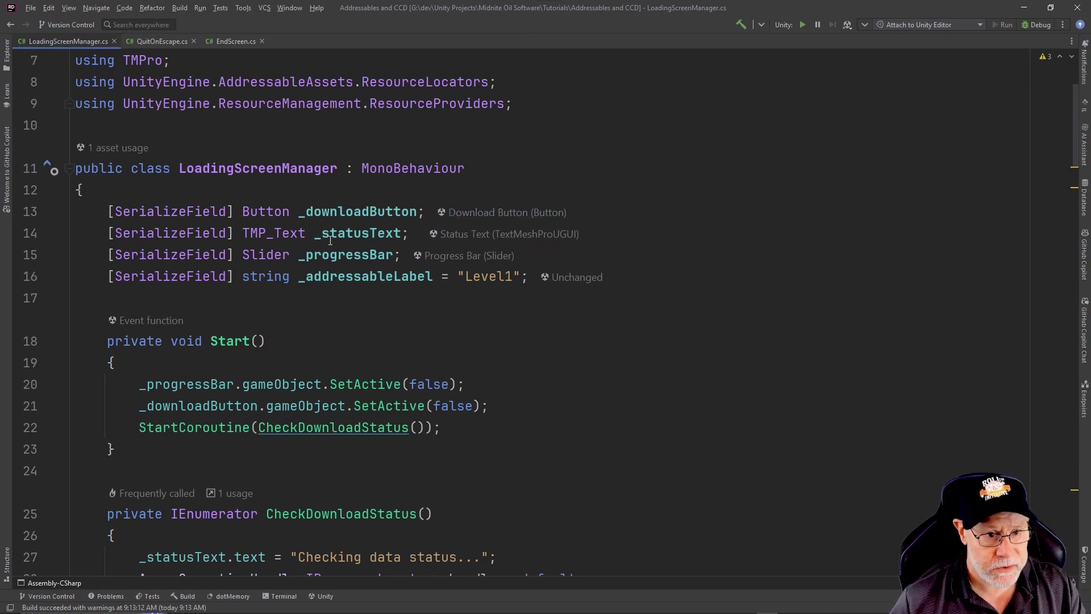
scroll(511, 222, down, 2)
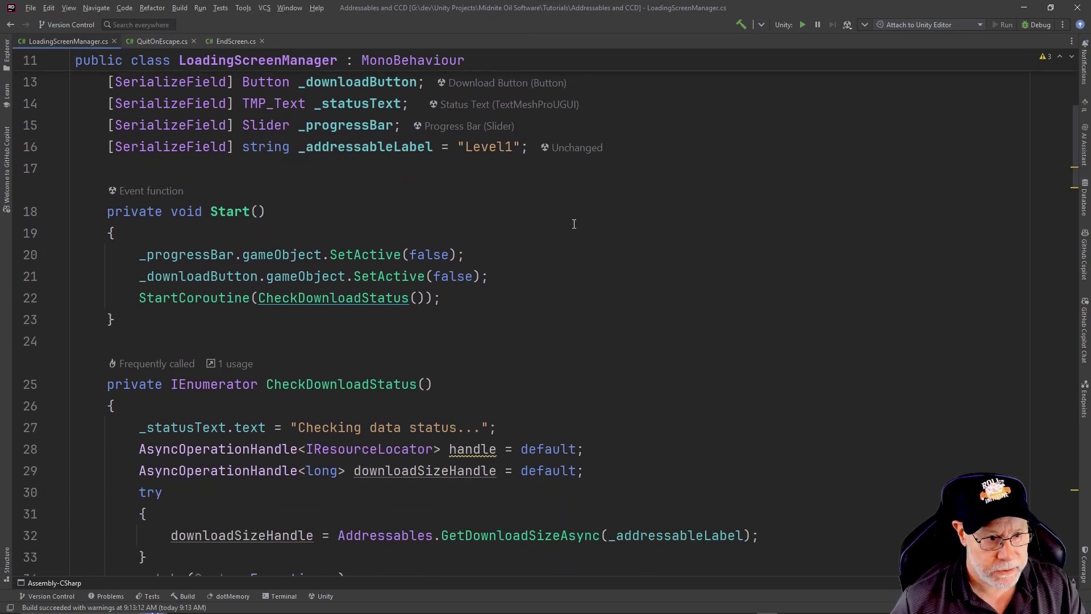
scroll(573, 224, down, 1)
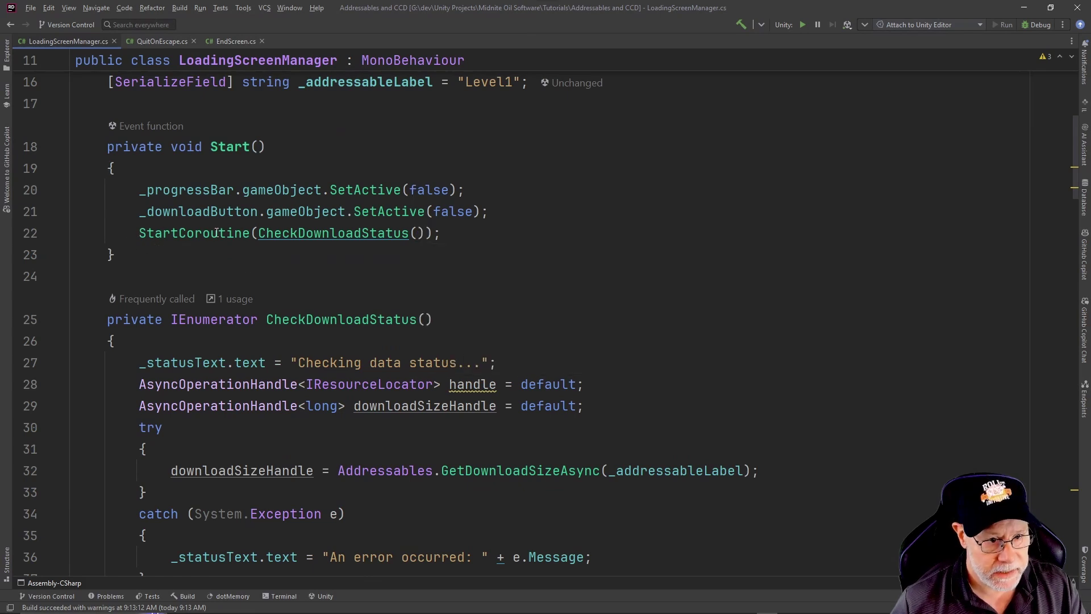
mouse_move(333, 232)
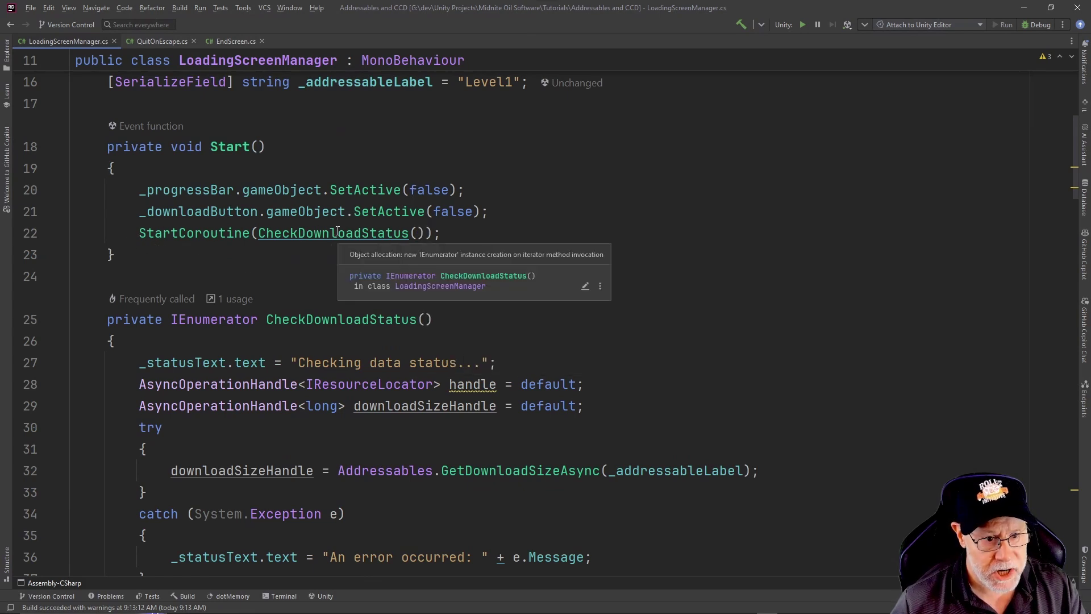
scroll(387, 336, down, 2)
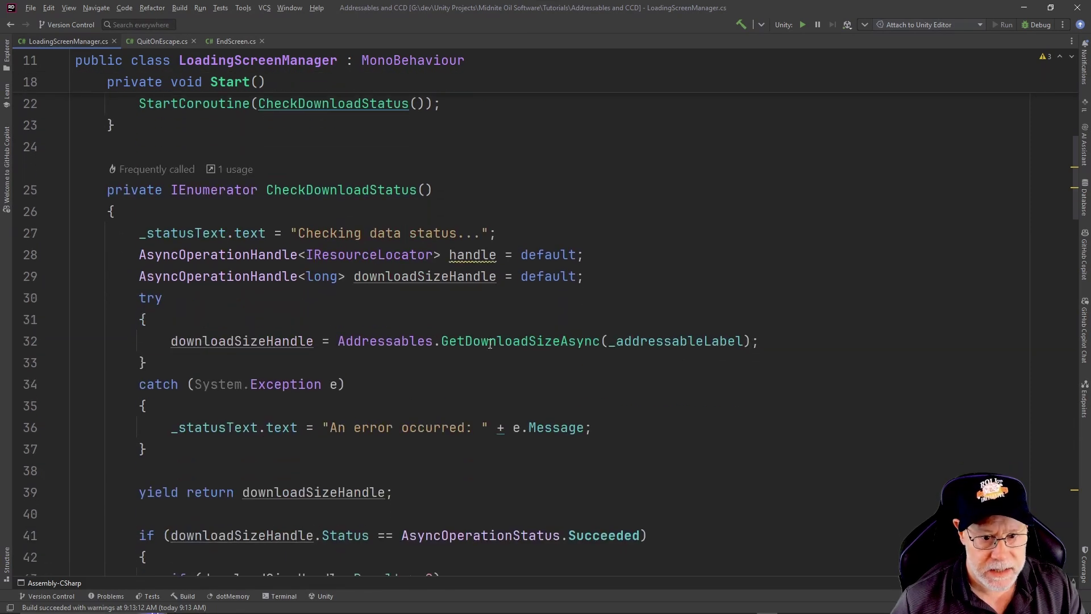
mouse_move(490, 343)
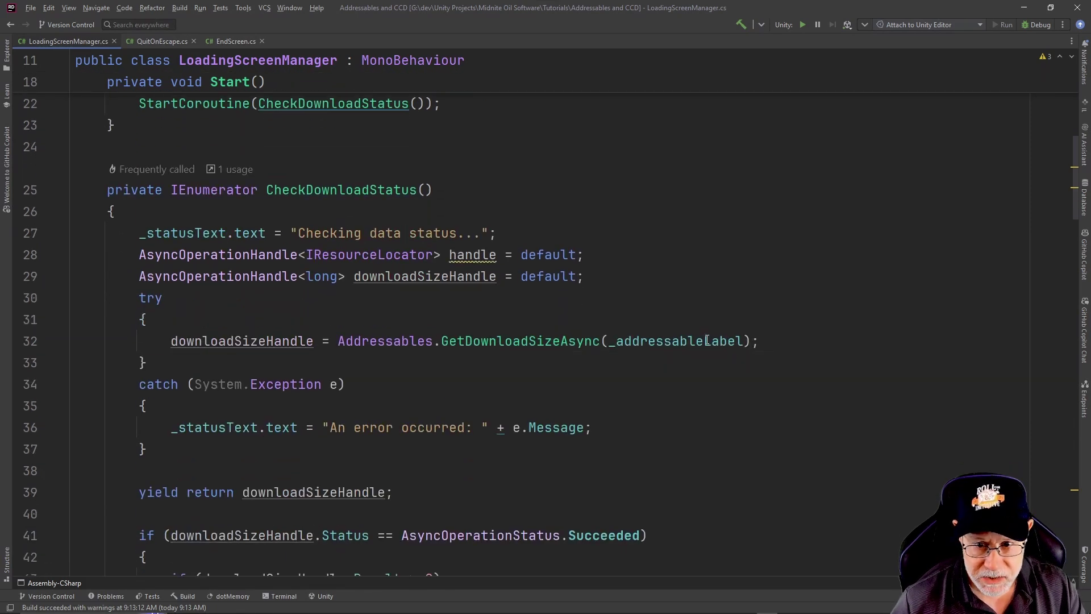
scroll(704, 339, up, 4)
scroll(629, 365, down, 4)
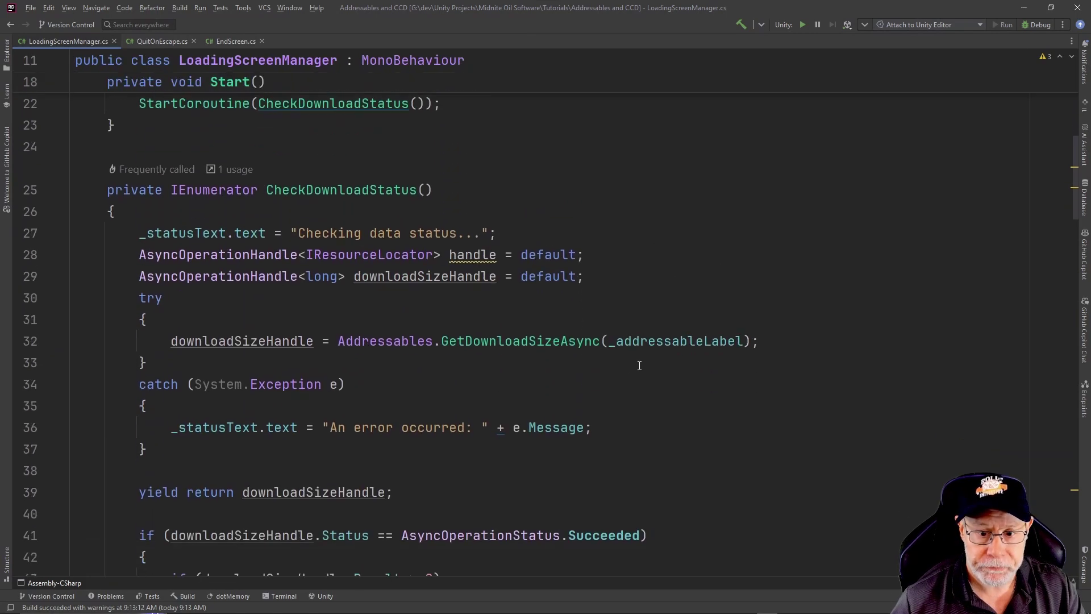
scroll(472, 374, down, 2)
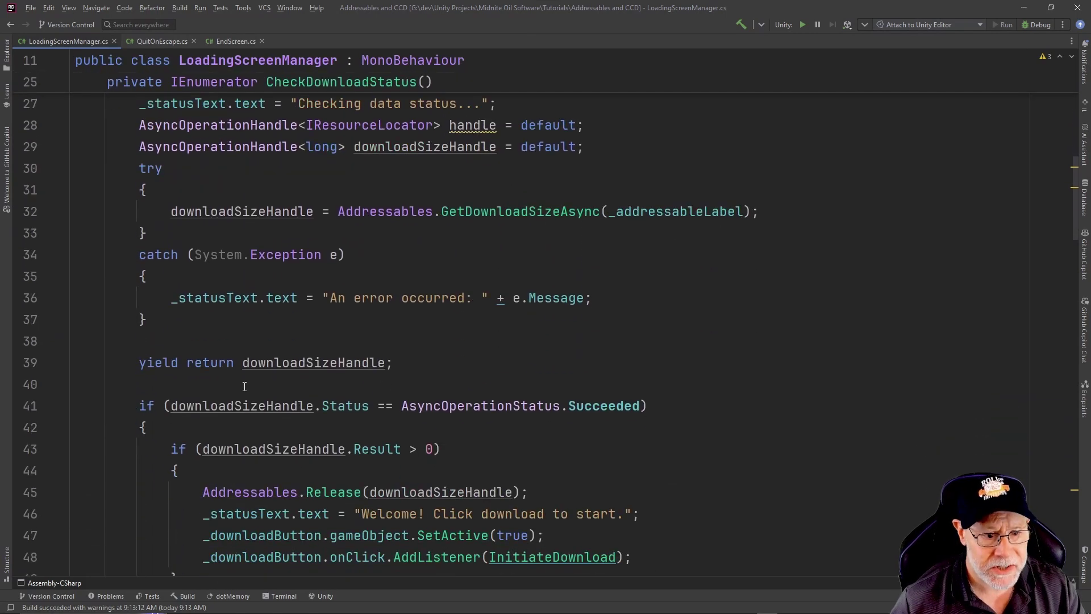
scroll(246, 380, down, 2)
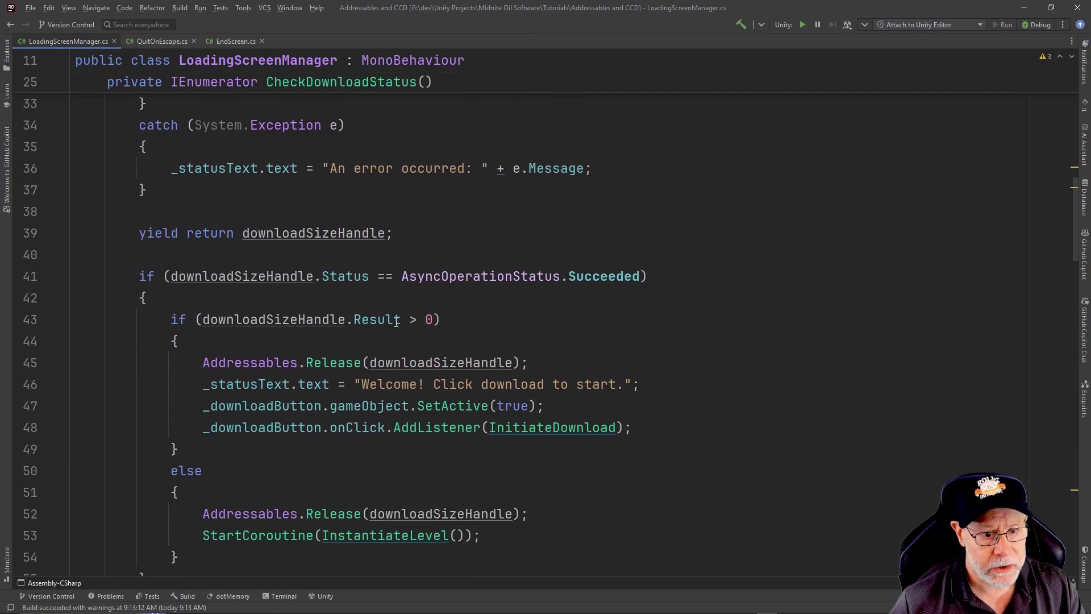
scroll(394, 329, down, 1)
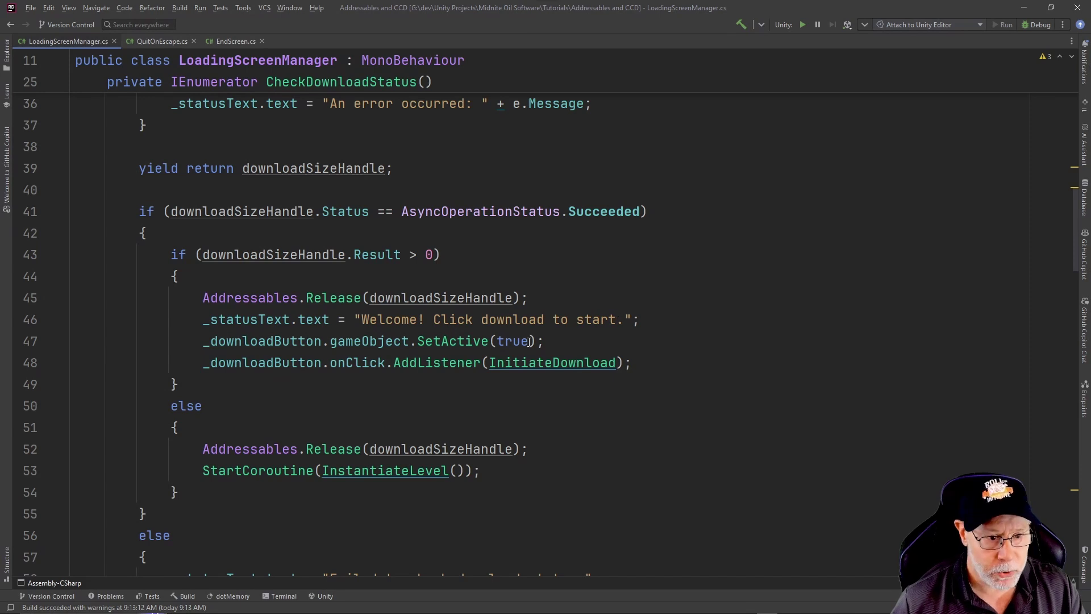
scroll(393, 347, down, 1)
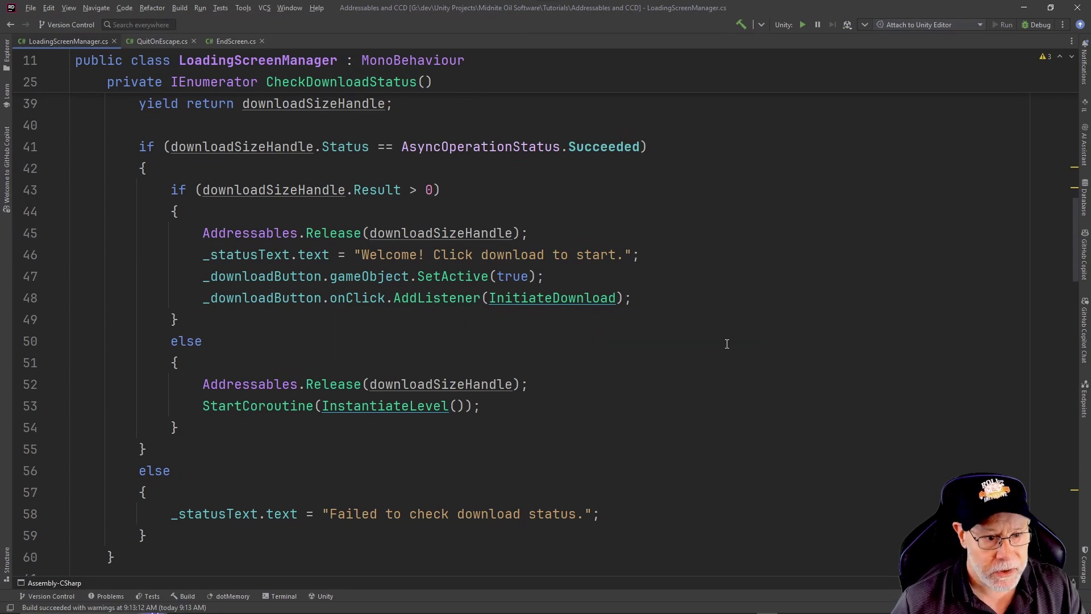
scroll(727, 344, down, 3)
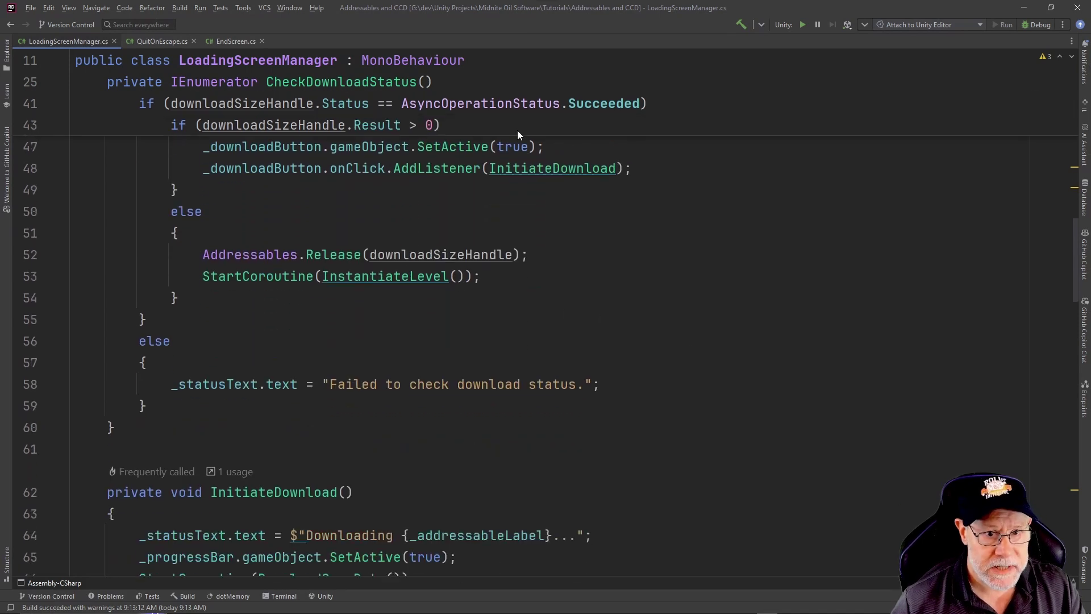
scroll(398, 136, up, 3)
scroll(295, 226, down, 3)
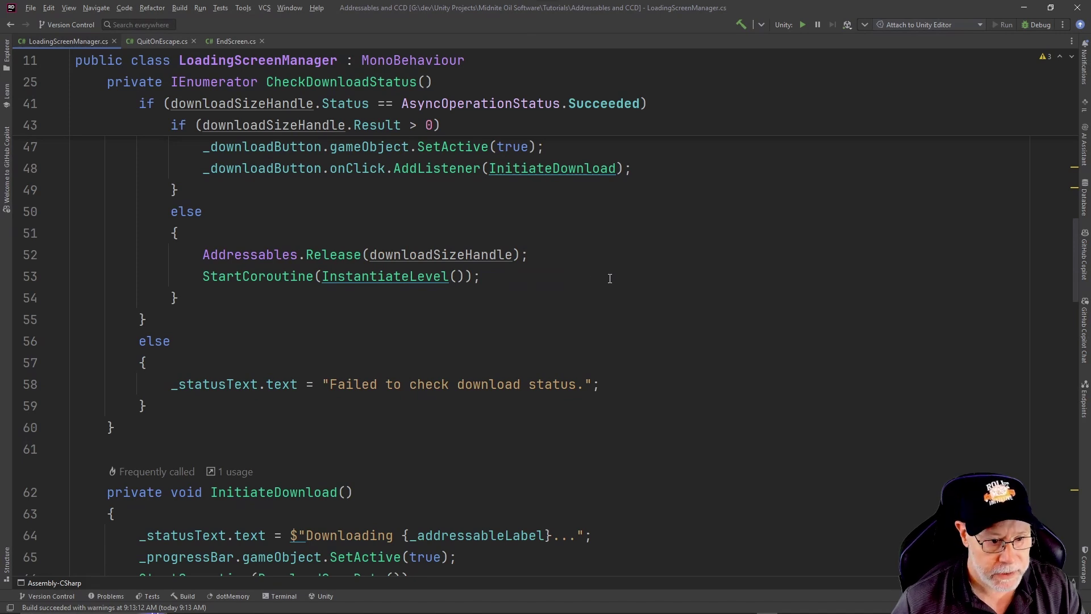
scroll(609, 278, down, 5)
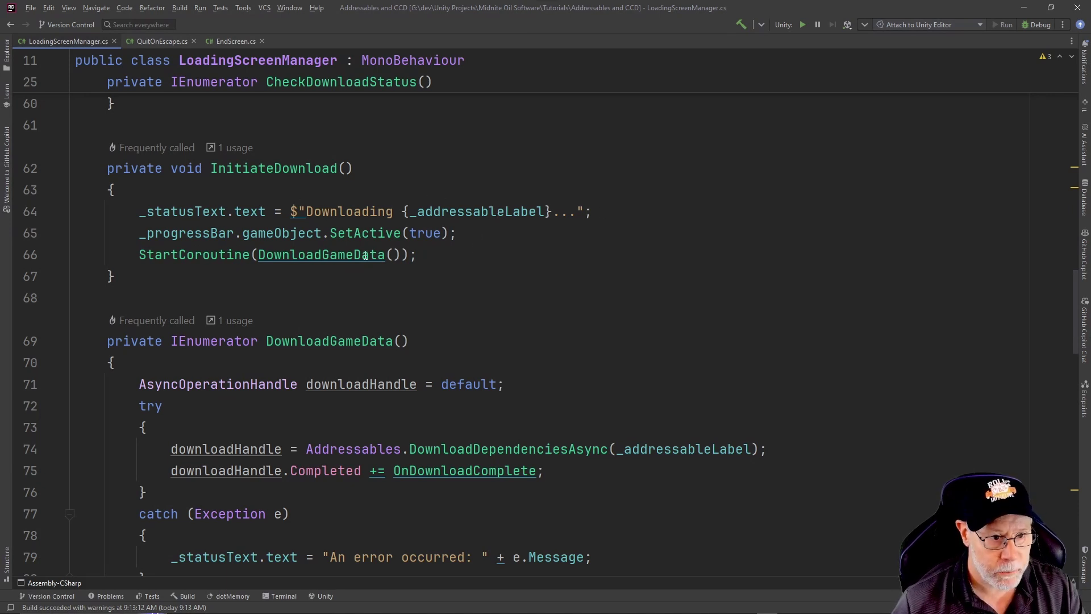
mouse_move(312, 258)
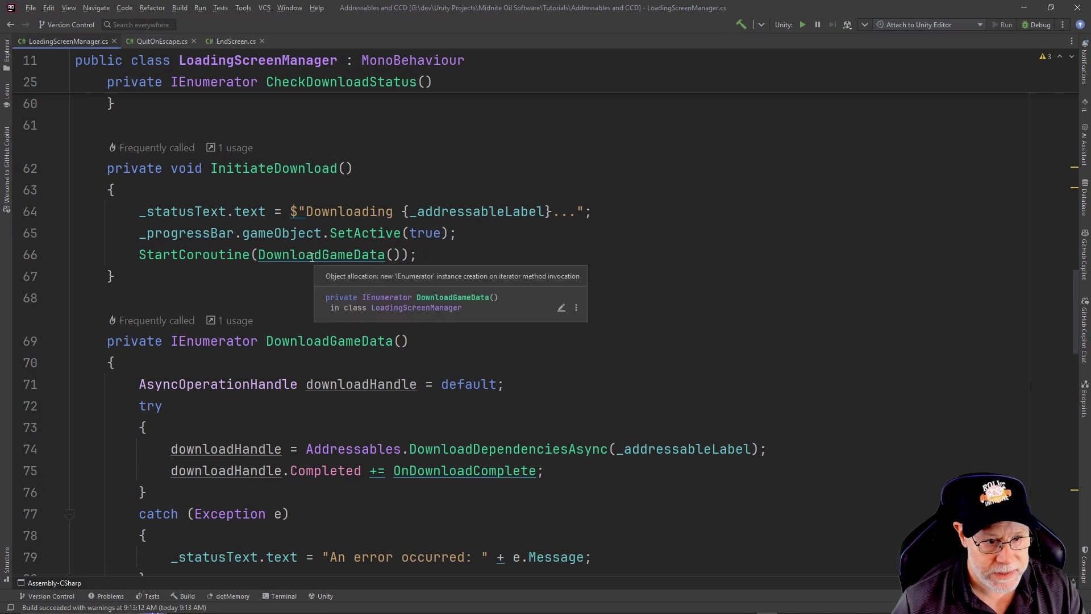
scroll(645, 247, down, 3)
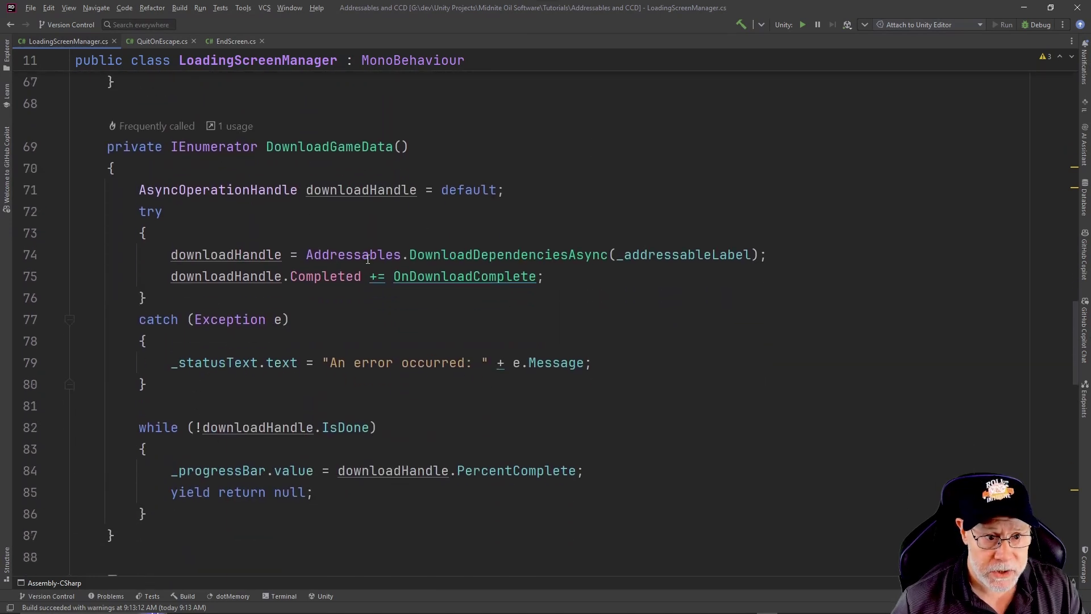
mouse_move(520, 251)
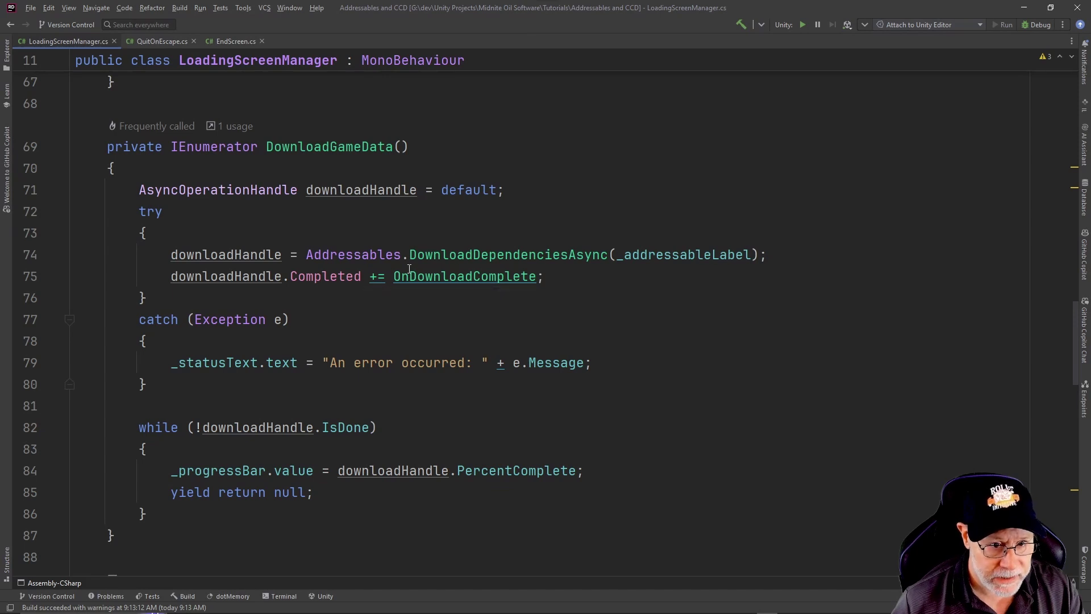
mouse_move(461, 278)
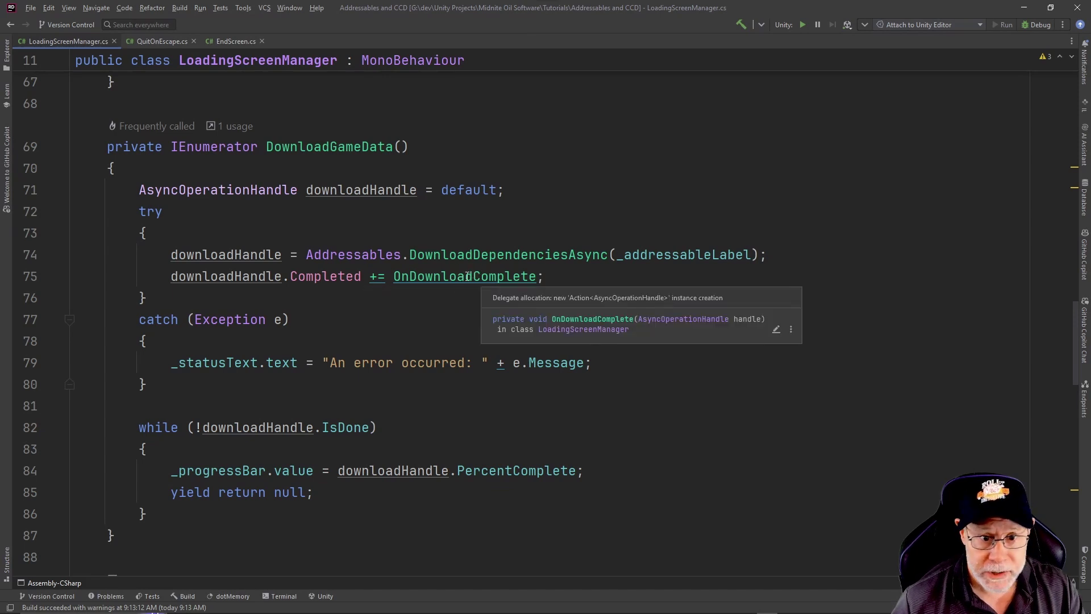
scroll(484, 284, down, 4)
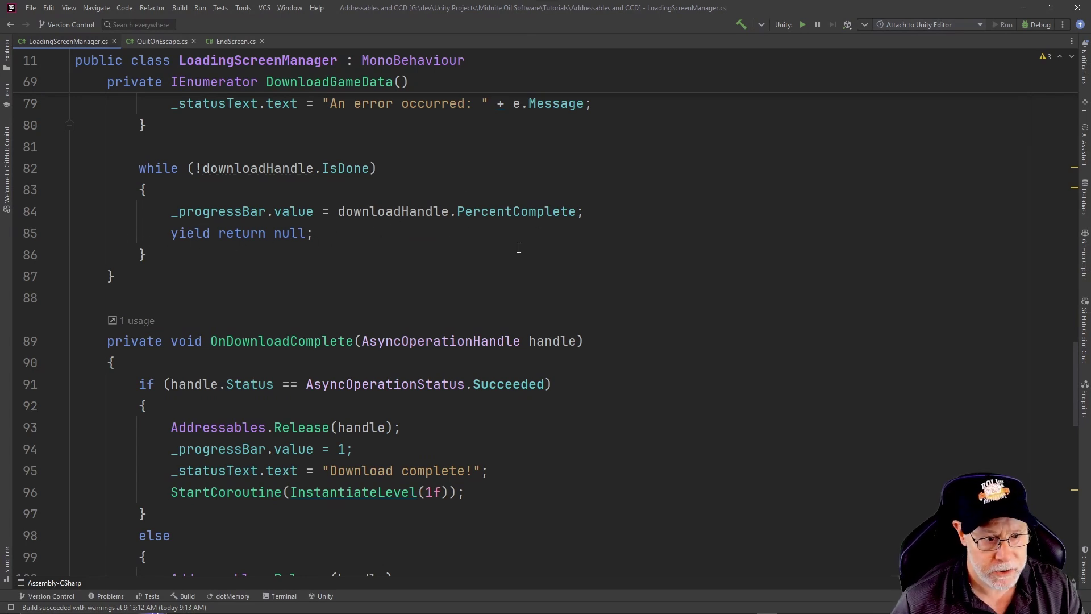
scroll(506, 250, down, 3)
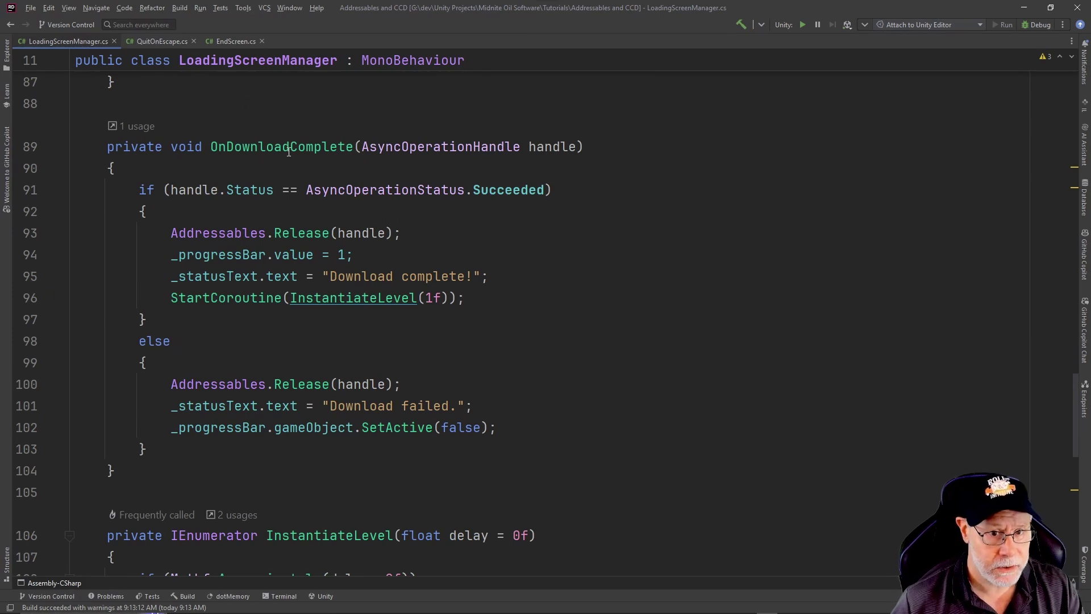
mouse_move(289, 151)
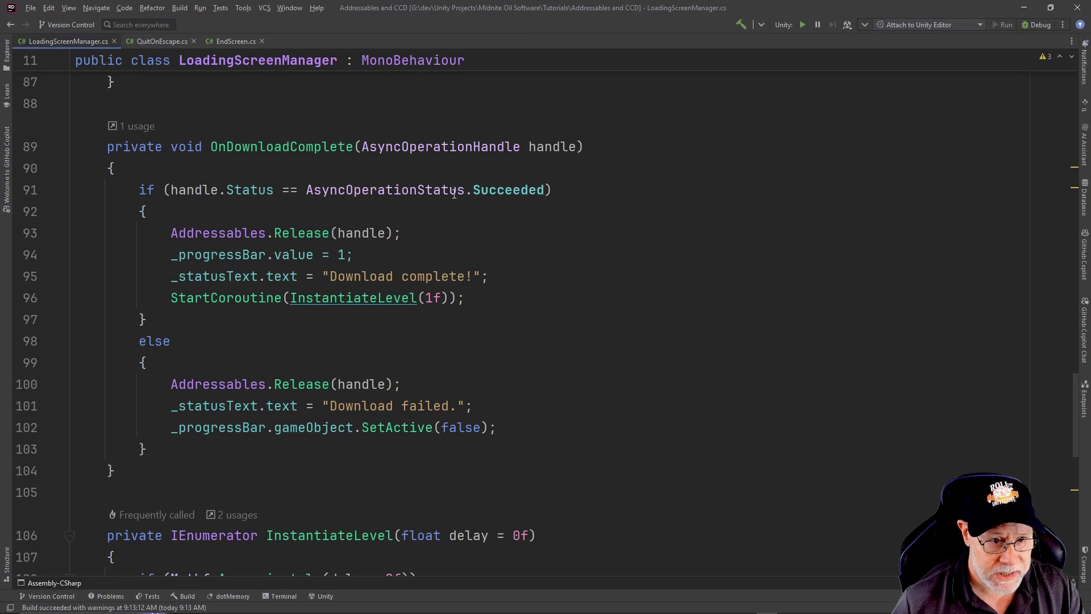
mouse_move(454, 194)
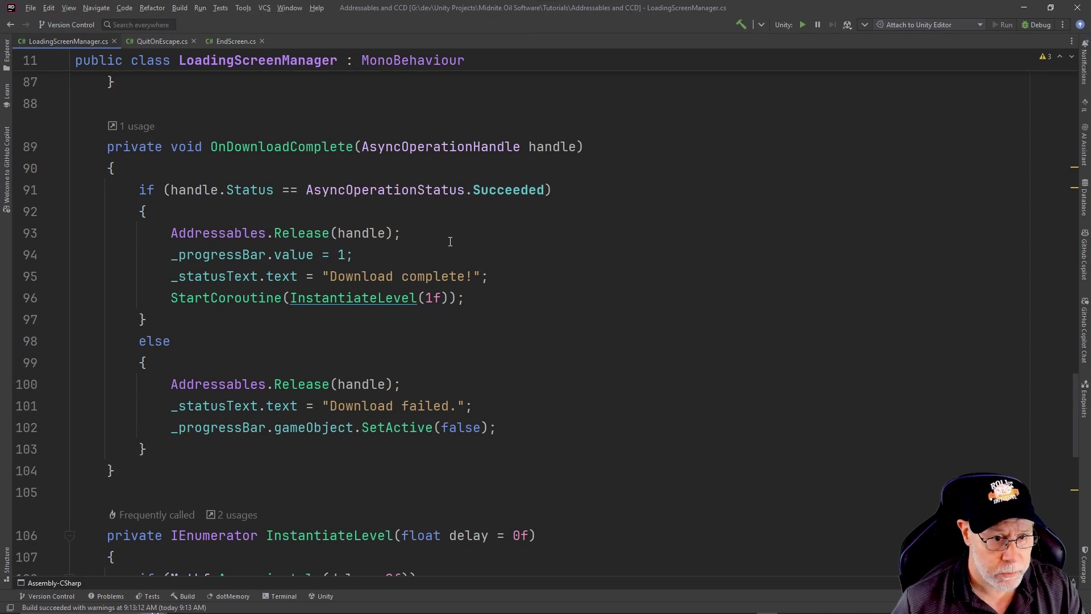
scroll(451, 241, down, 2)
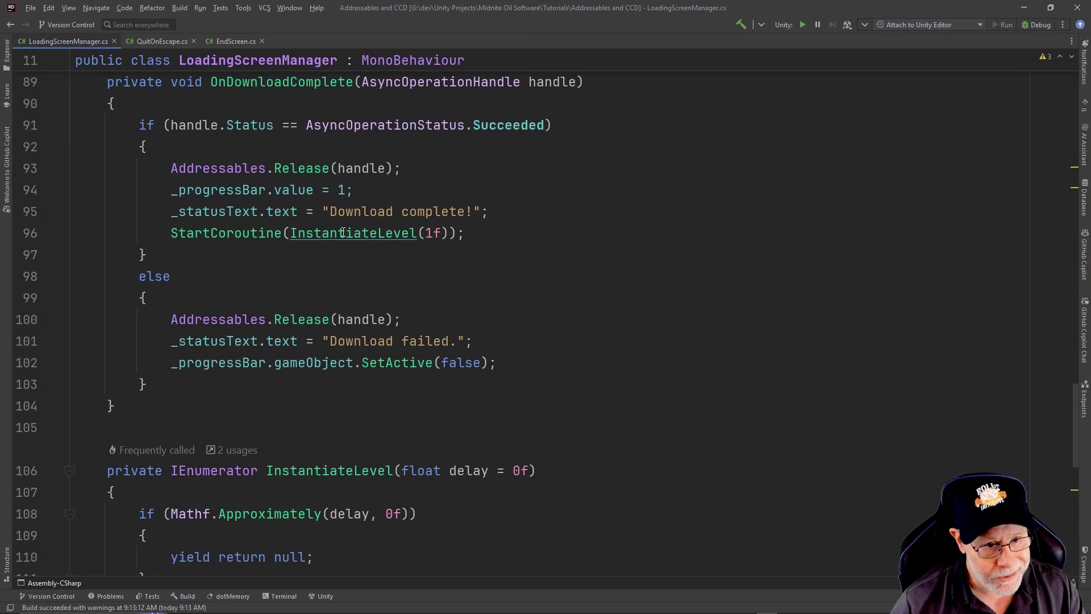
mouse_move(343, 232)
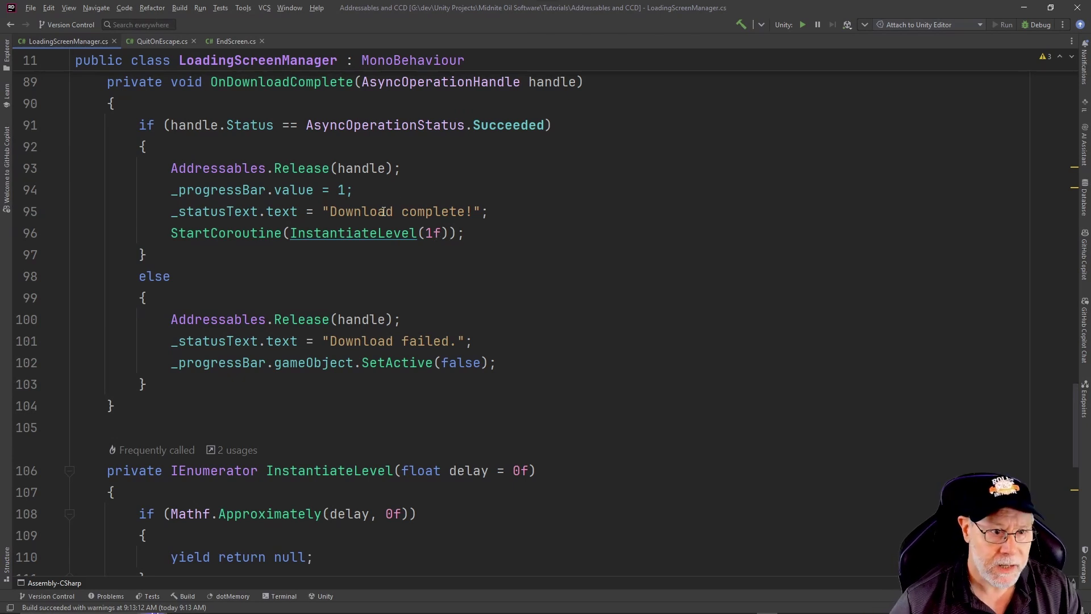
scroll(452, 206, up, 1)
scroll(341, 279, down, 2)
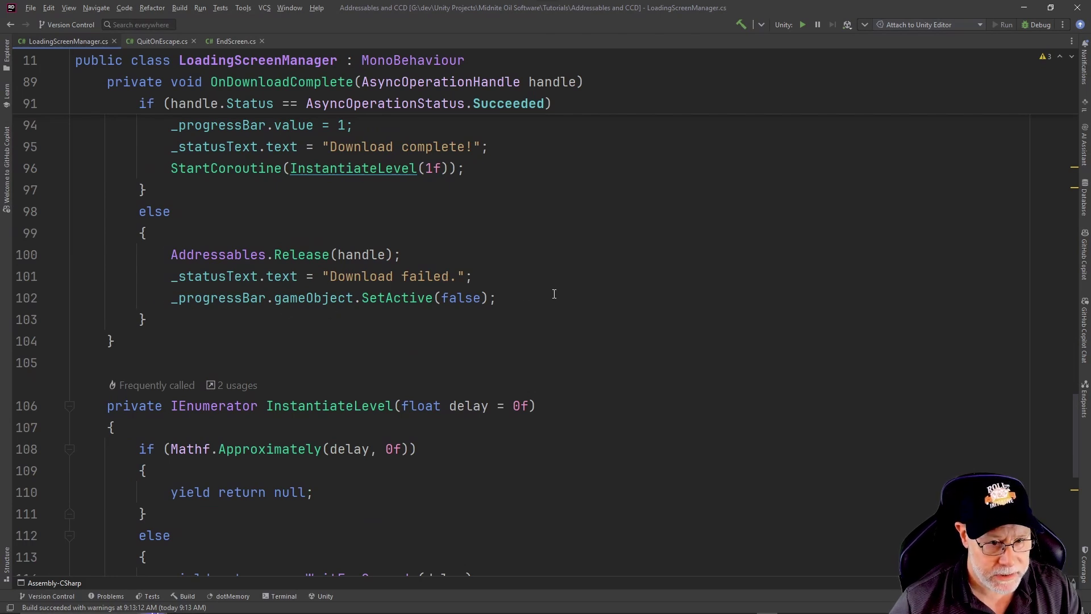
scroll(508, 301, down, 4)
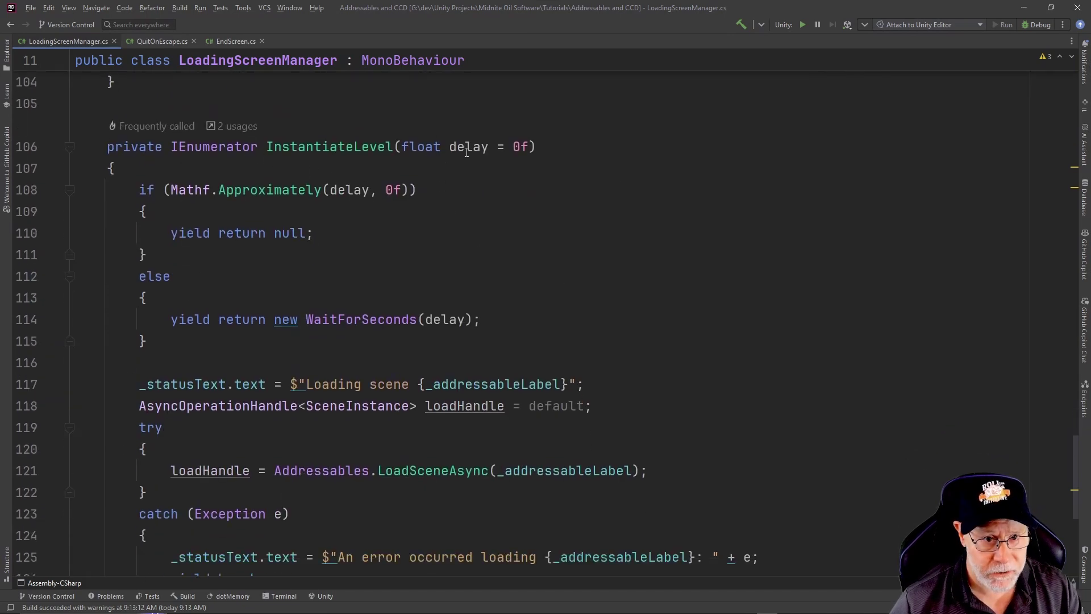
scroll(710, 265, up, 16)
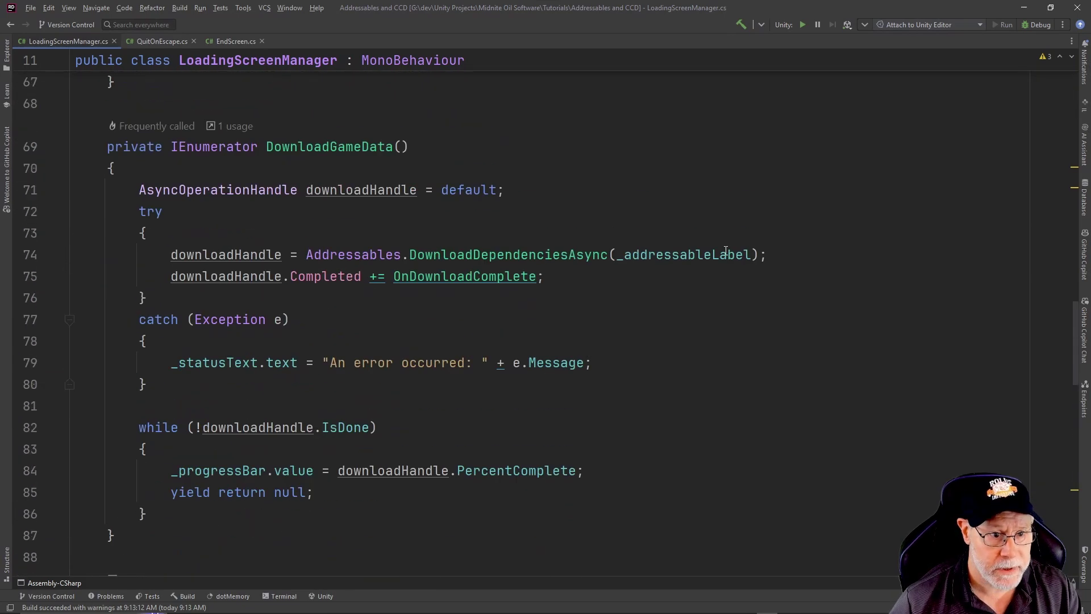
scroll(725, 251, up, 3)
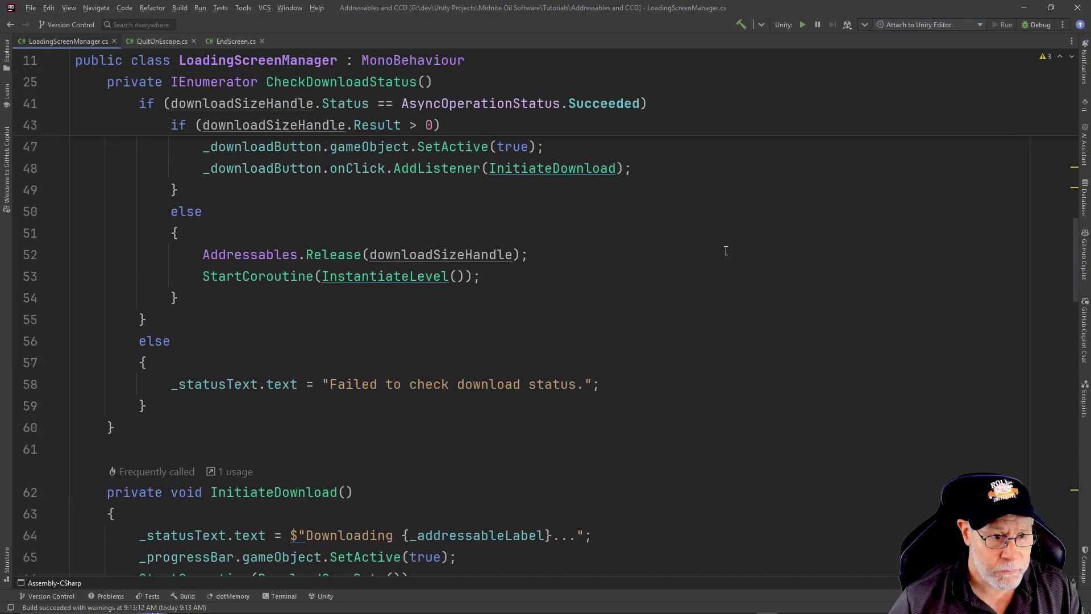
scroll(726, 251, up, 2)
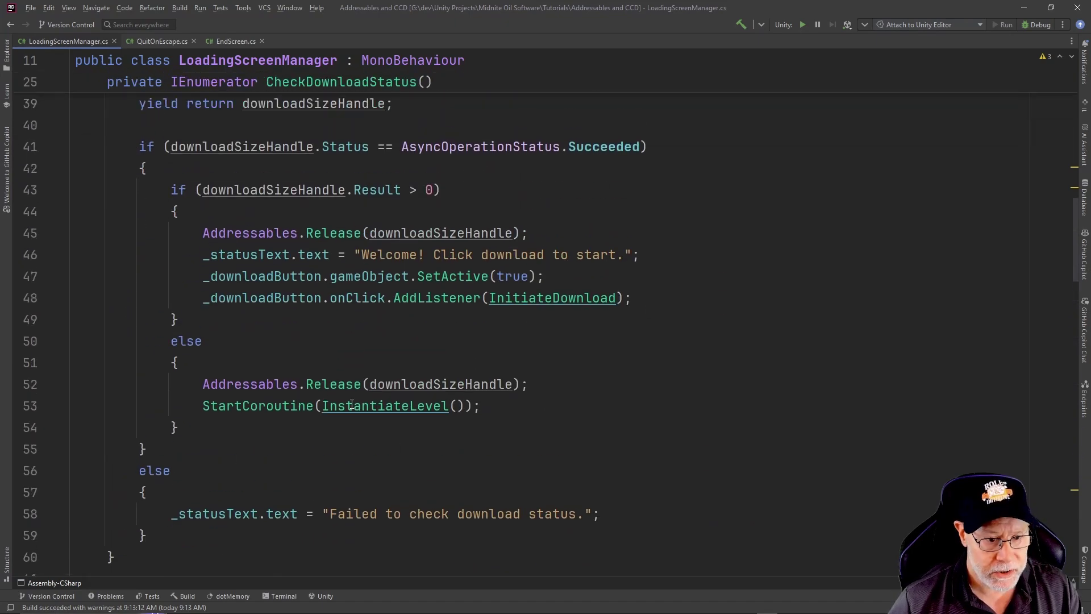
scroll(550, 394, down, 15)
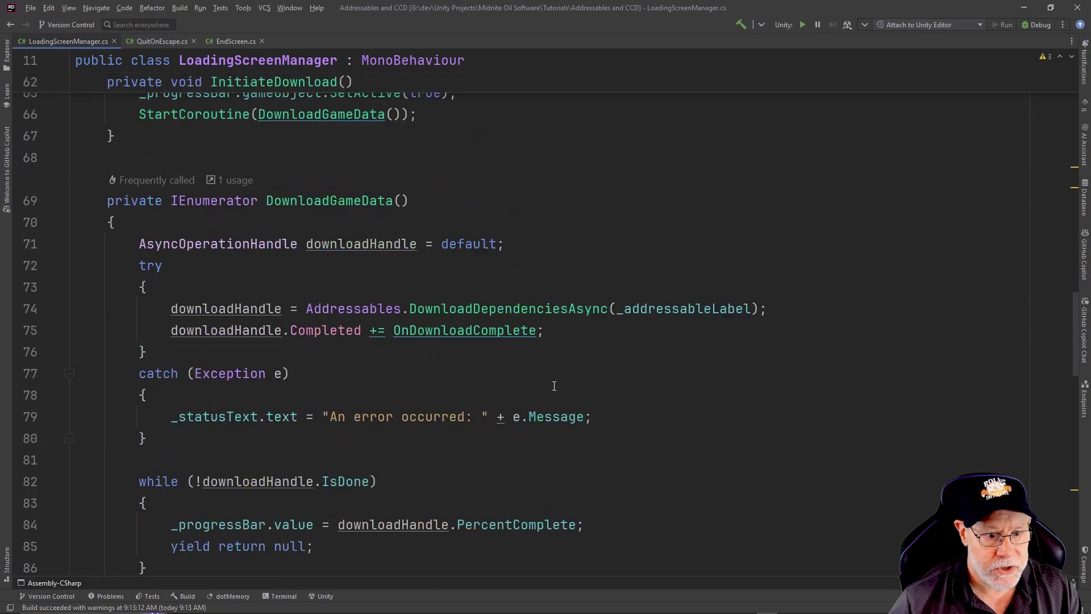
scroll(554, 384, down, 5)
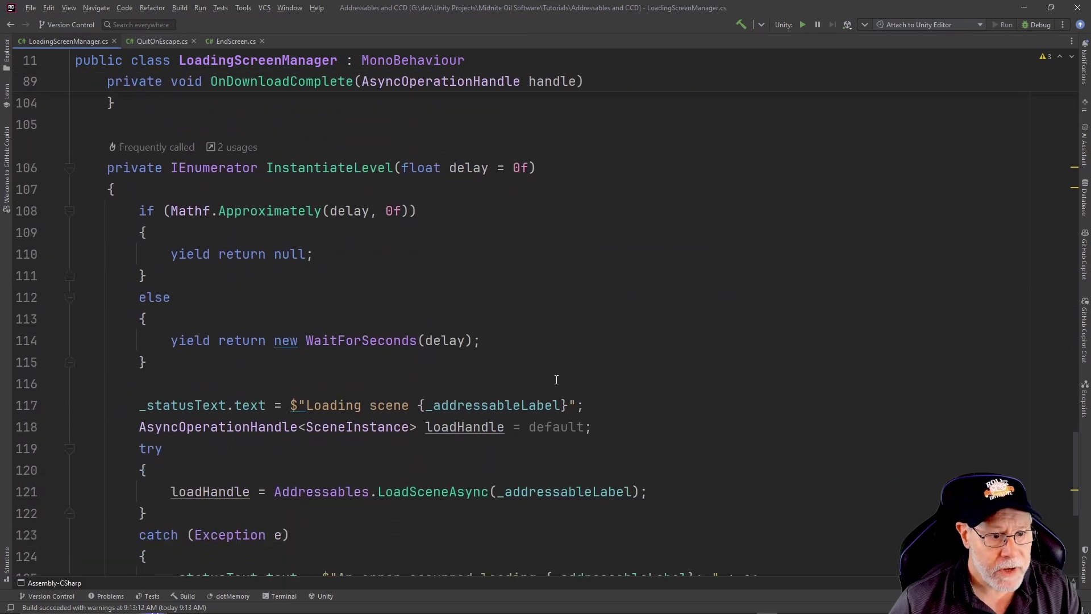
scroll(358, 267, down, 2)
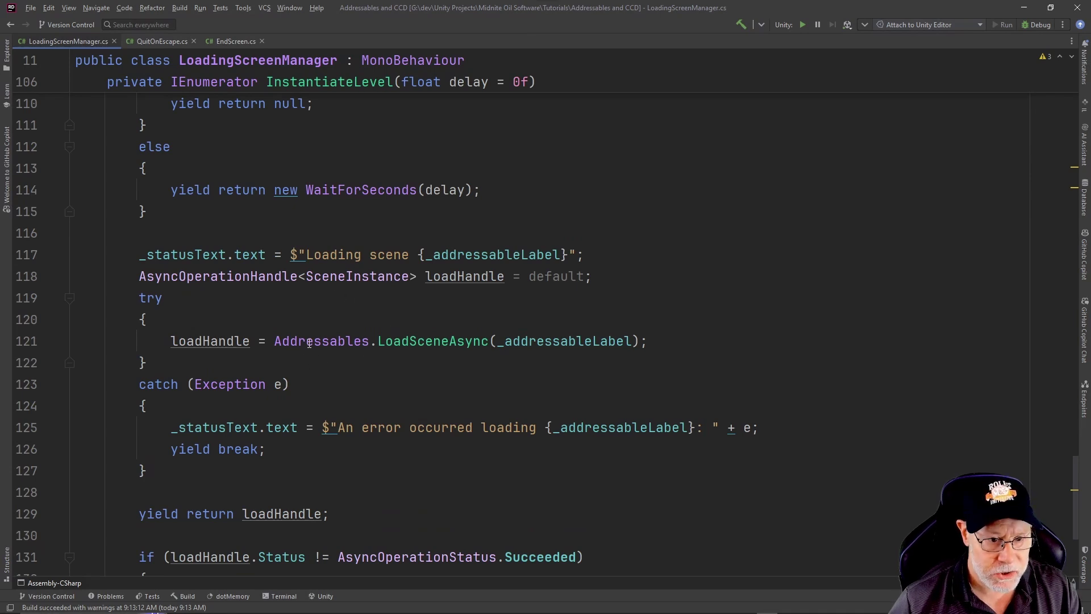
mouse_move(428, 340)
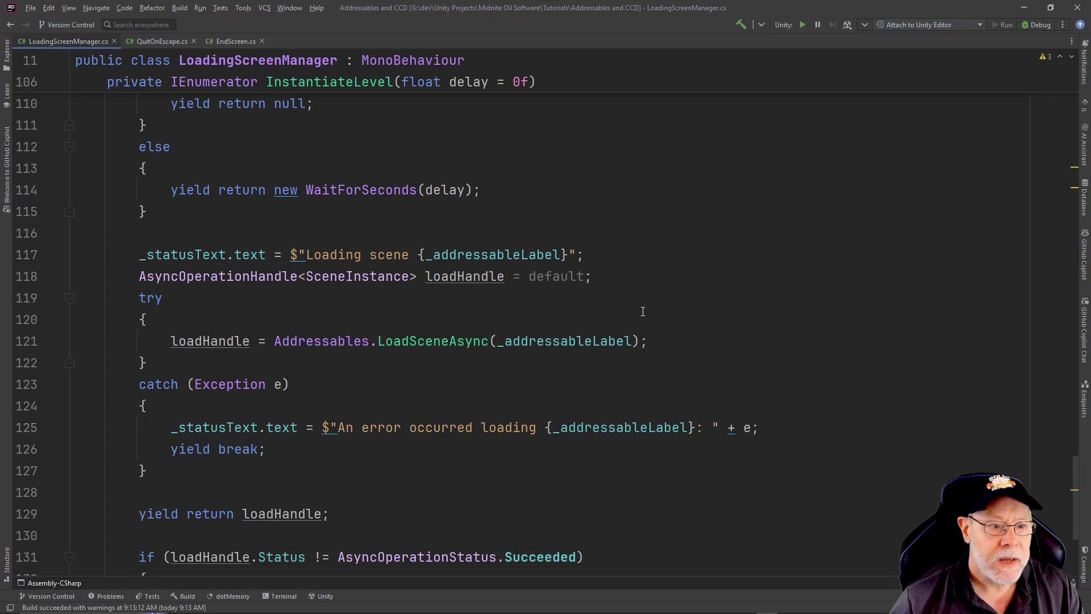
scroll(658, 308, up, 3)
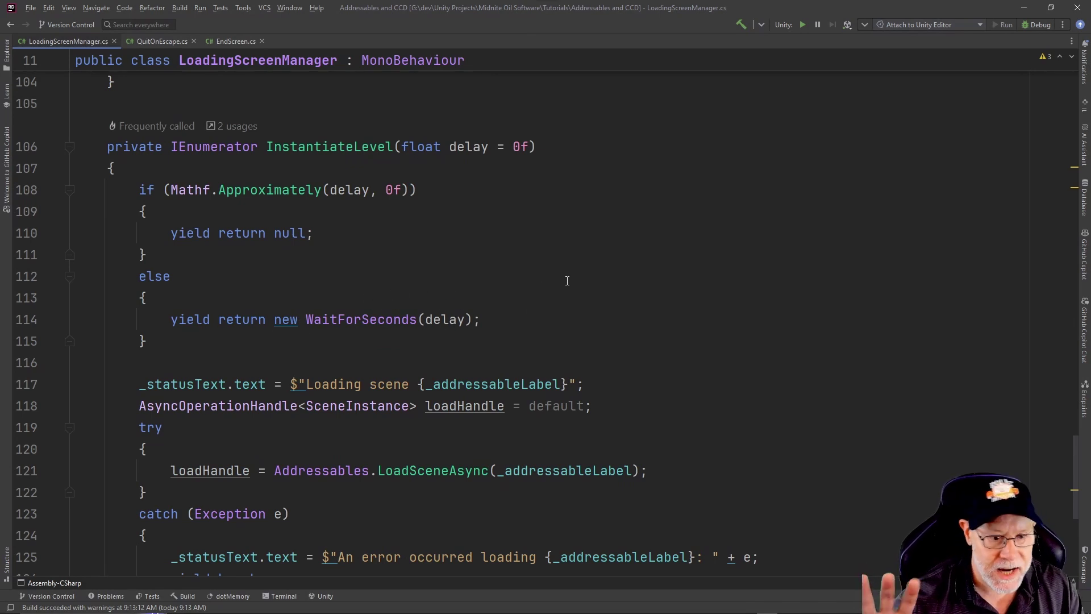
Read through InstantiateLevel down to its 'Failed to load scene' OperationException handling.
scroll(564, 280, down, 2)
scroll(500, 285, down, 1)
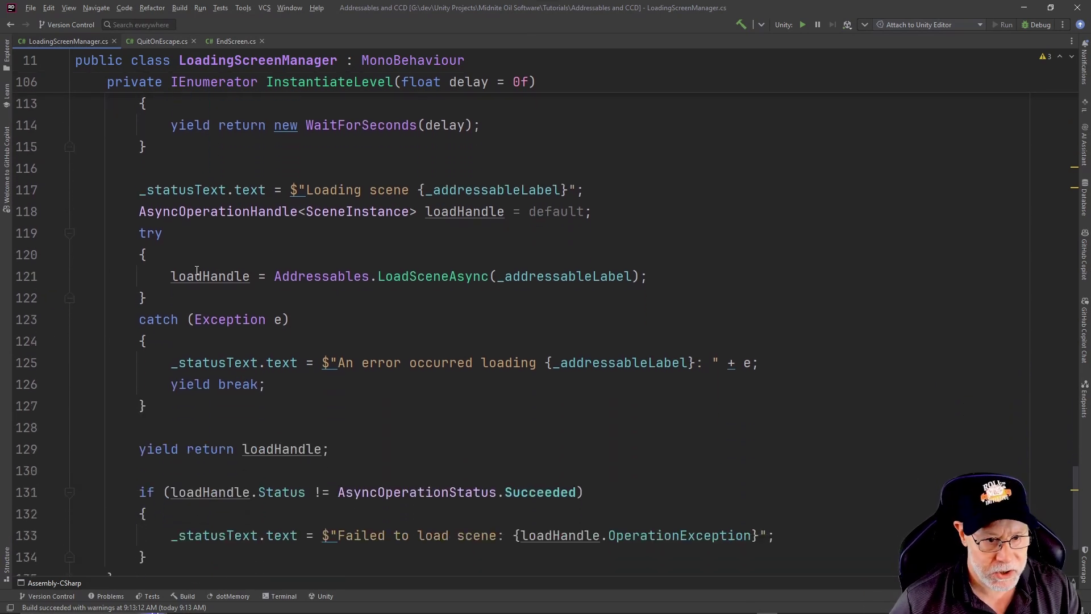
scroll(564, 254, down, 3)
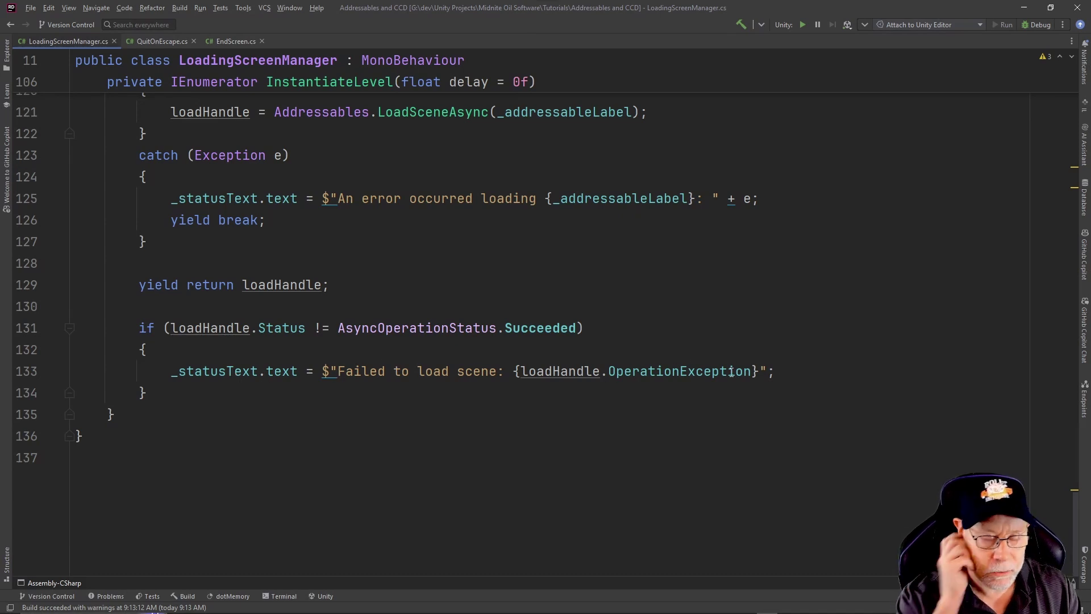
mouse_move(731, 372)
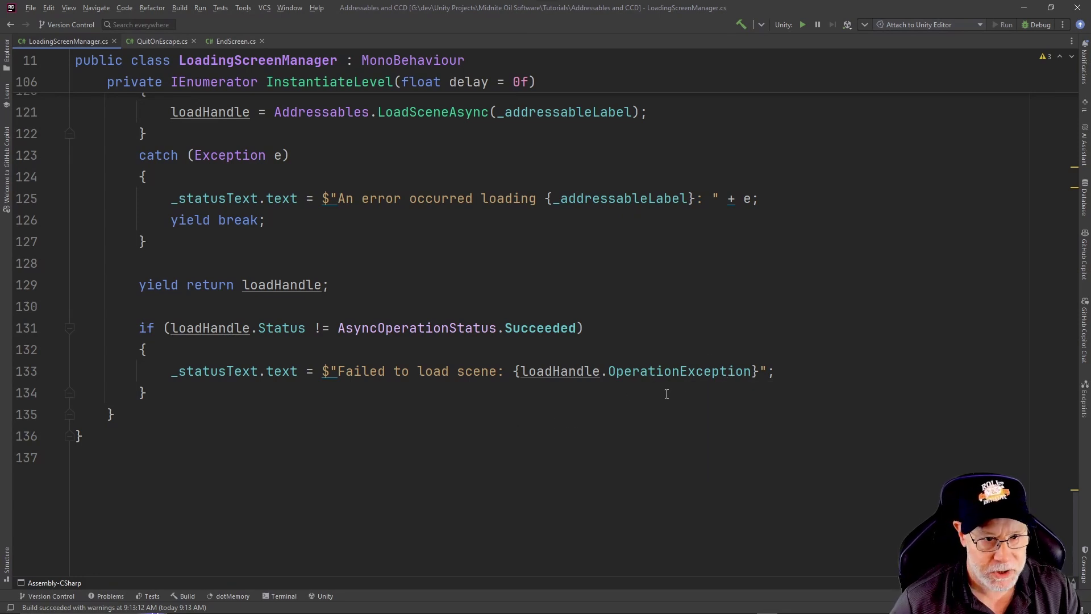
scroll(669, 394, up, 3)
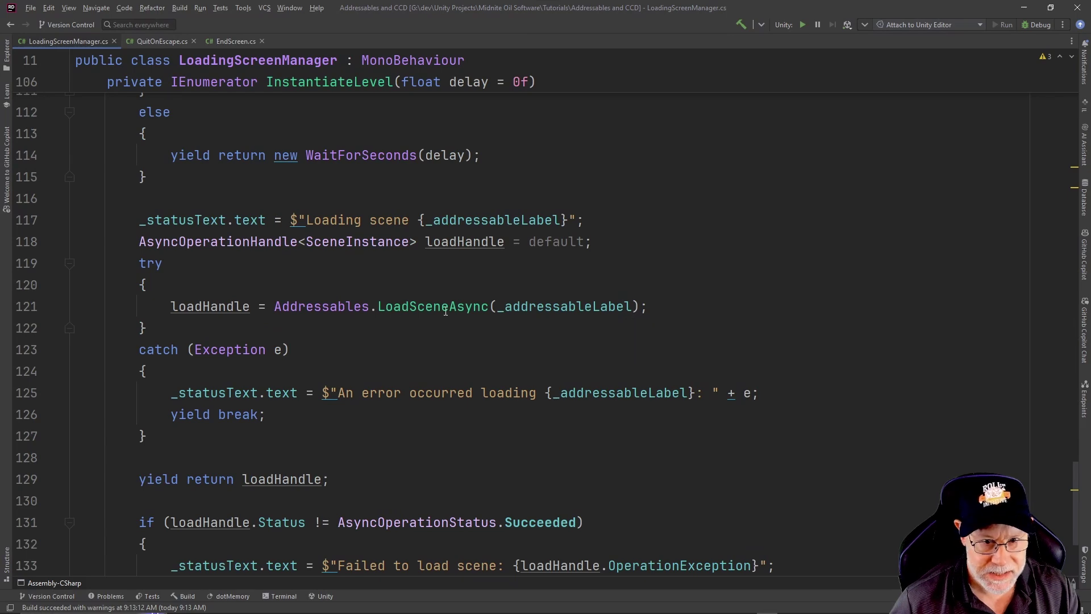
mouse_move(445, 312)
scroll(437, 154, up, 3)
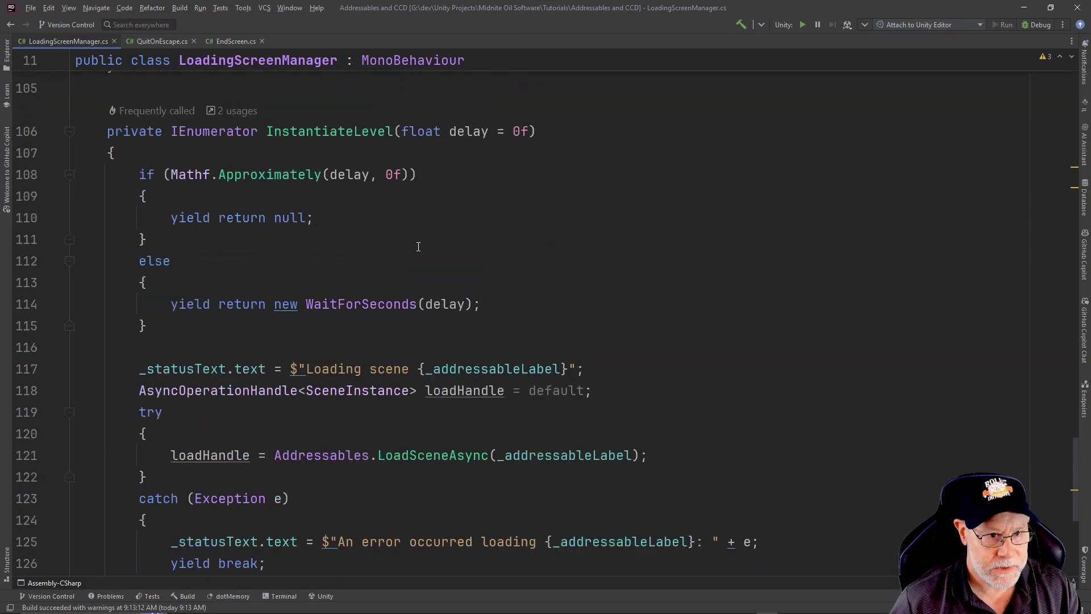
scroll(570, 327, down, 5)
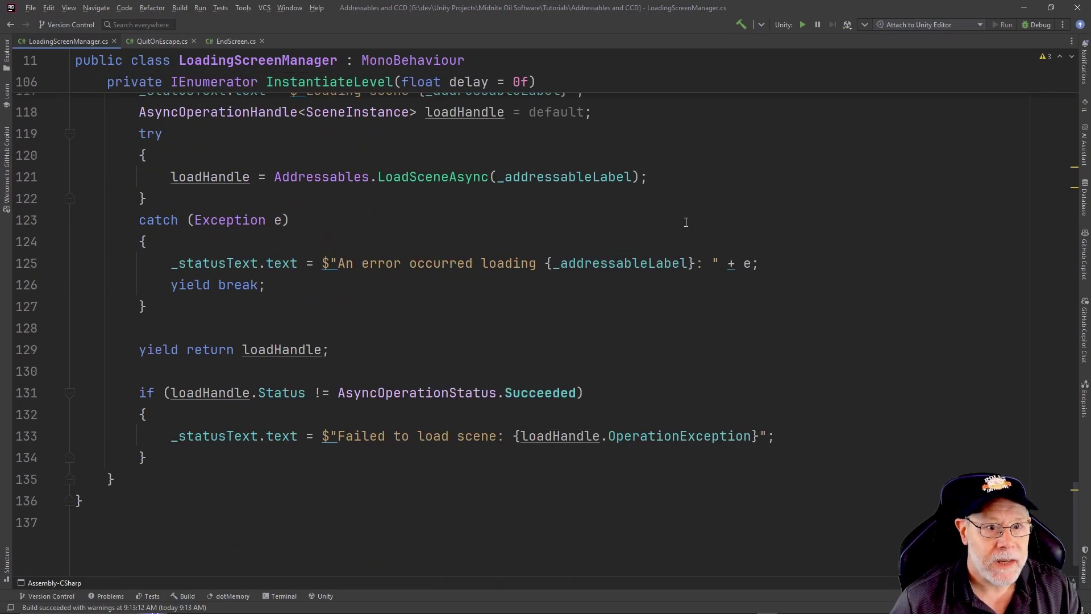
Read EndScreen.cs's Start, QuitButtonClicked, QuitGame and ClearCache methods, then return to Unity.
click(219, 41)
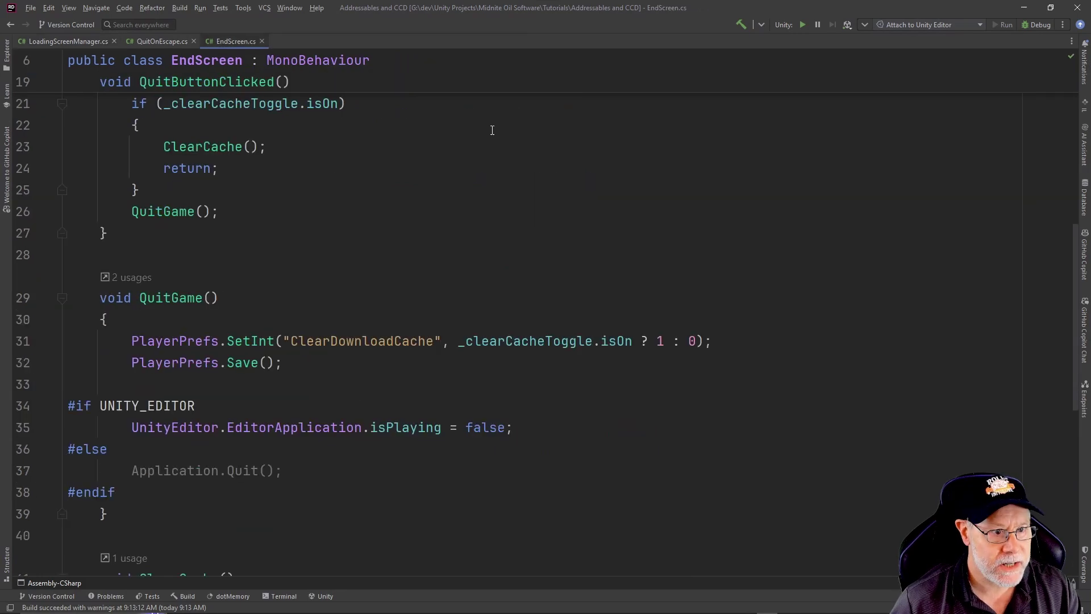
scroll(520, 251, up, 6)
scroll(520, 251, down, 2)
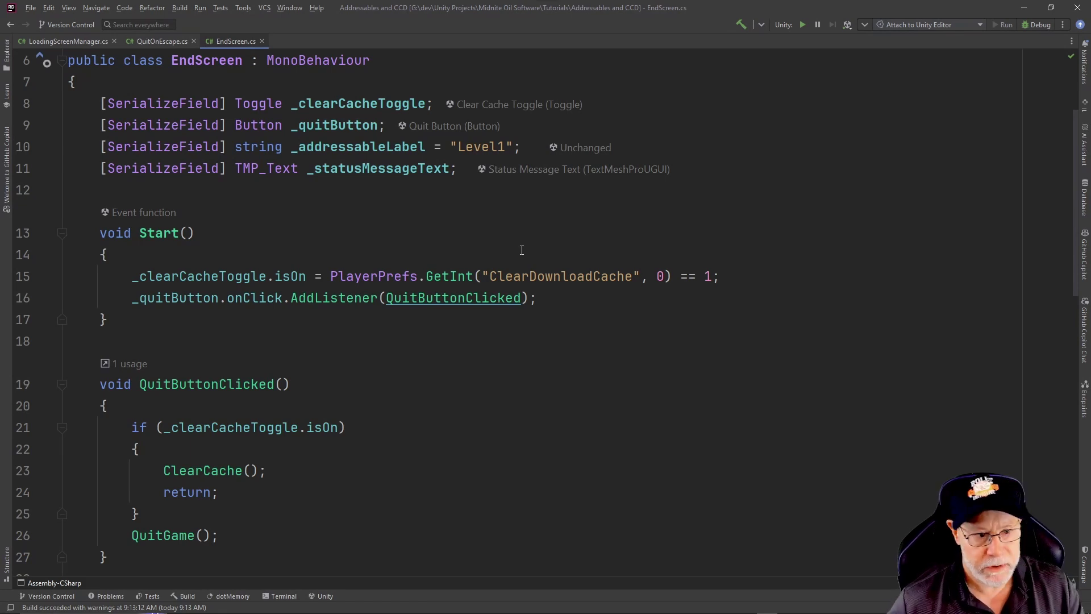
scroll(505, 223, down, 3)
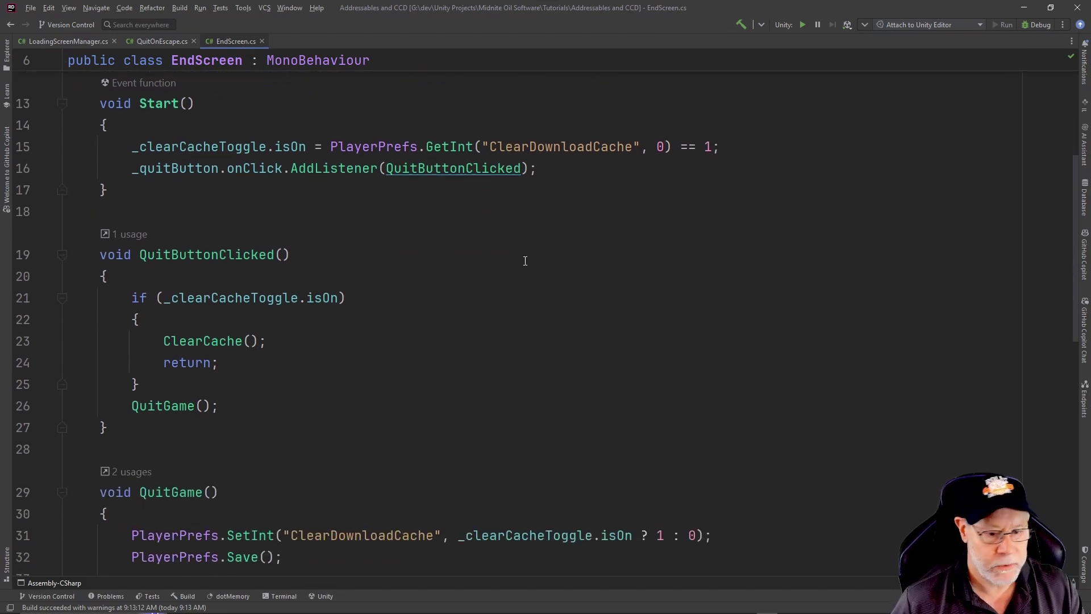
scroll(524, 260, down, 2)
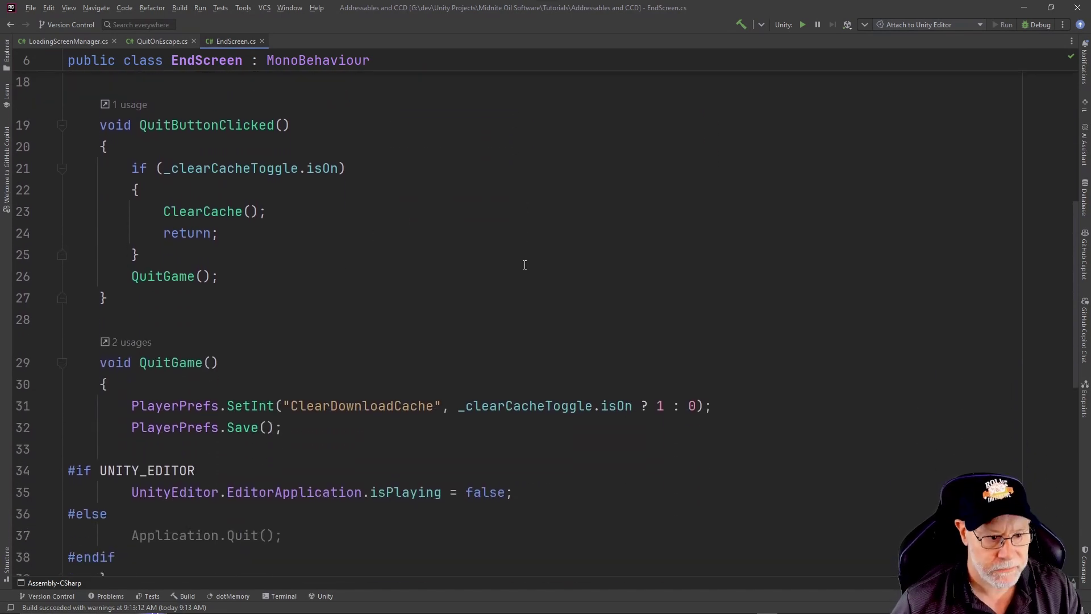
scroll(525, 265, down, 3)
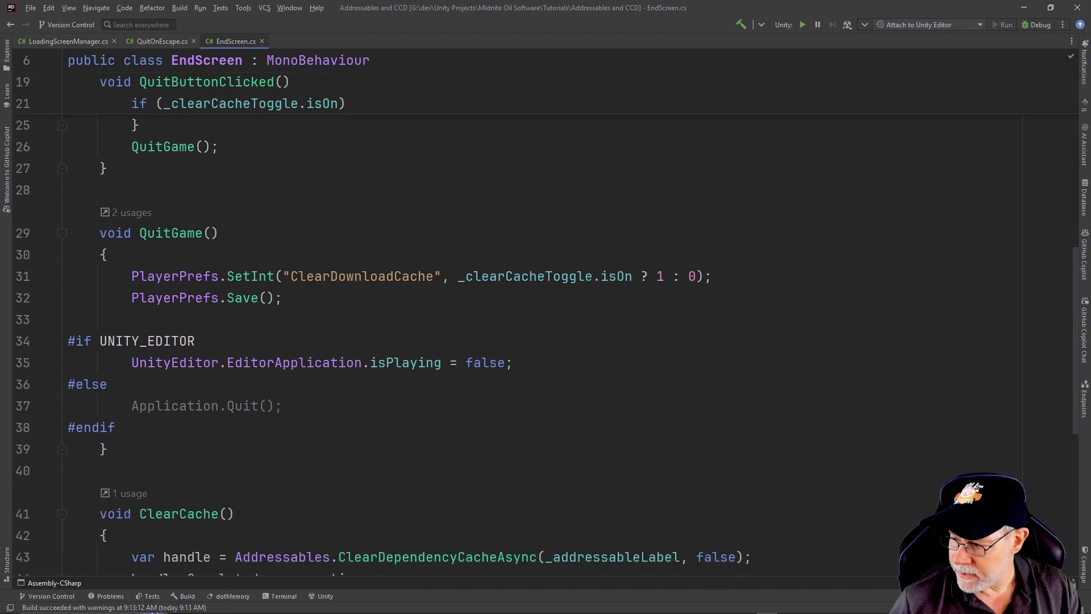
key(alt+Tab)
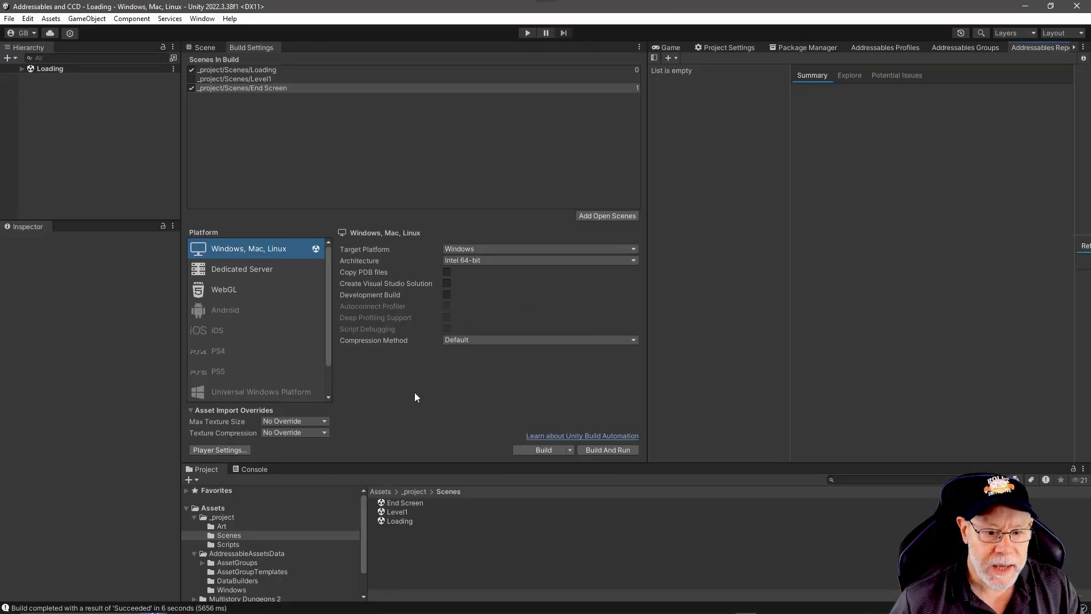
Make a Clean Build of the game into the Builds\Addressables and CCD folder.
click(568, 450)
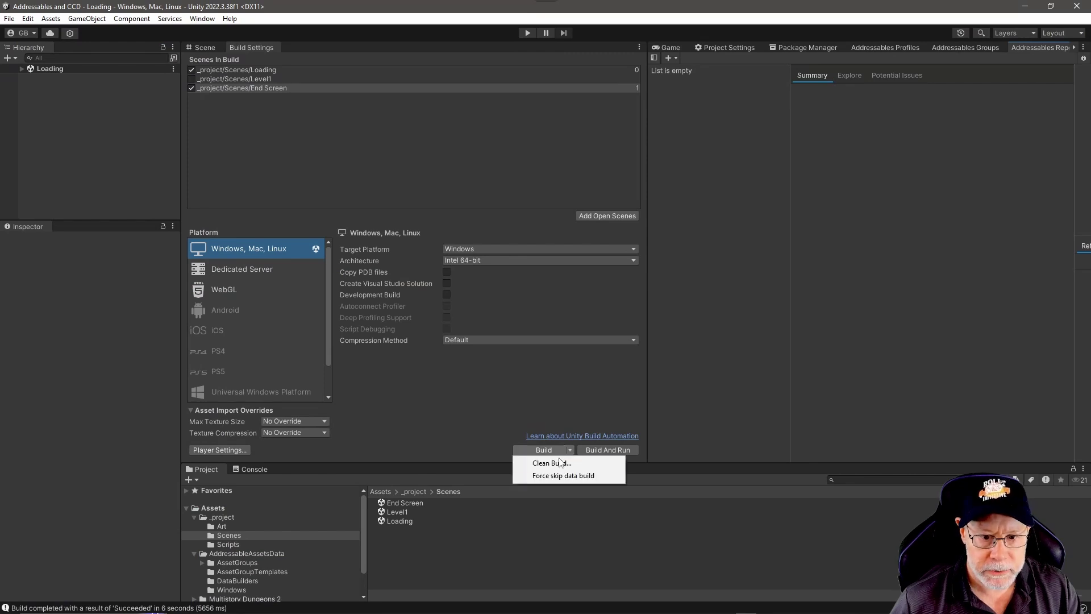
click(558, 463)
click(215, 107)
double_click(213, 105)
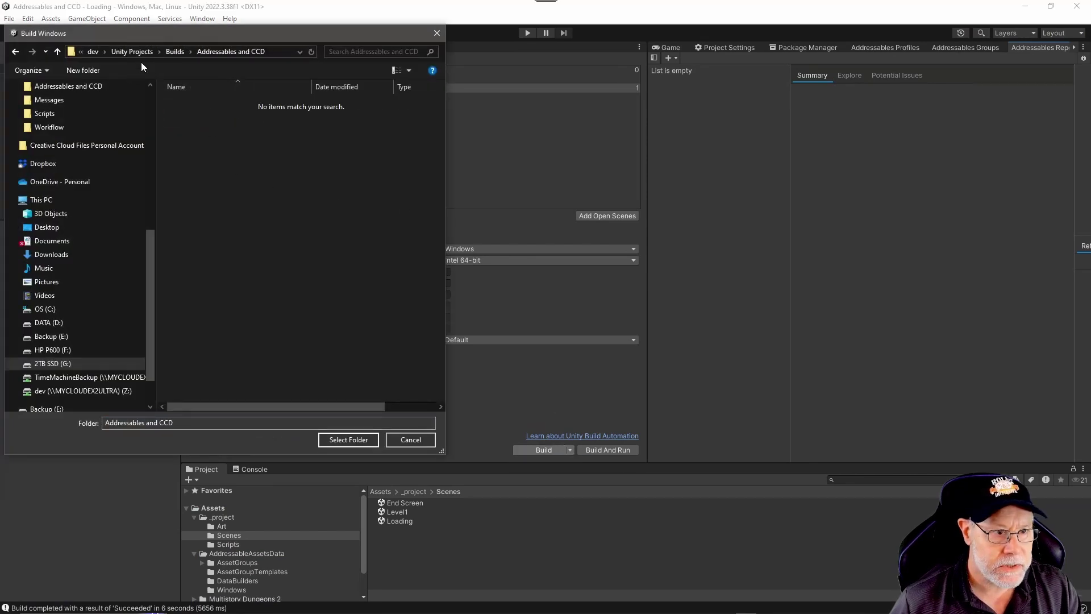
click(349, 439)
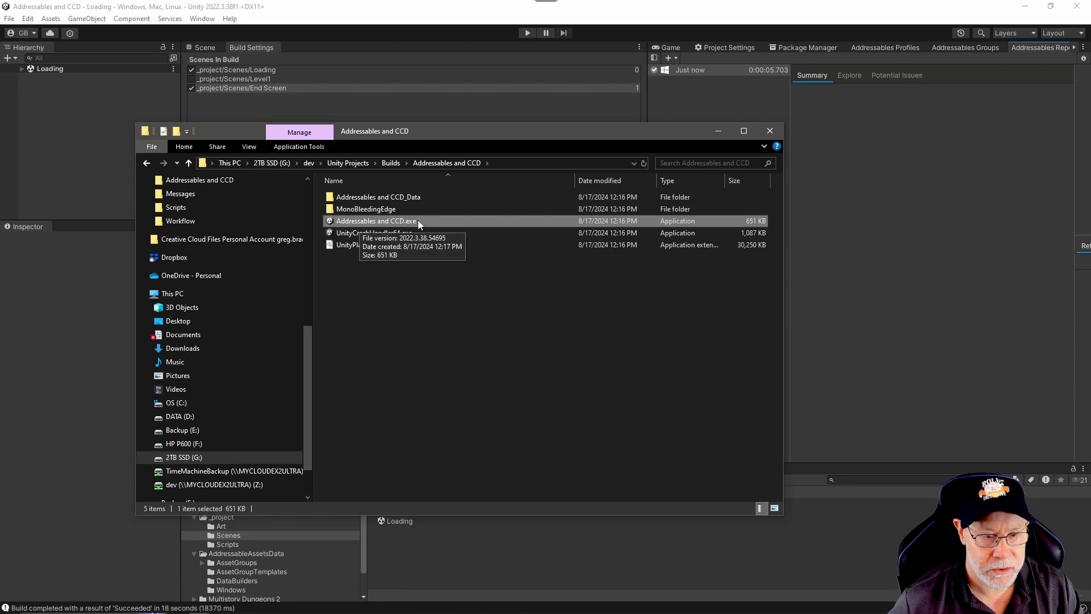
Launch Addressables and CCD.exe, look around the corridor, and quit from the end screen with Clear Download Cache off.
double_click(357, 219)
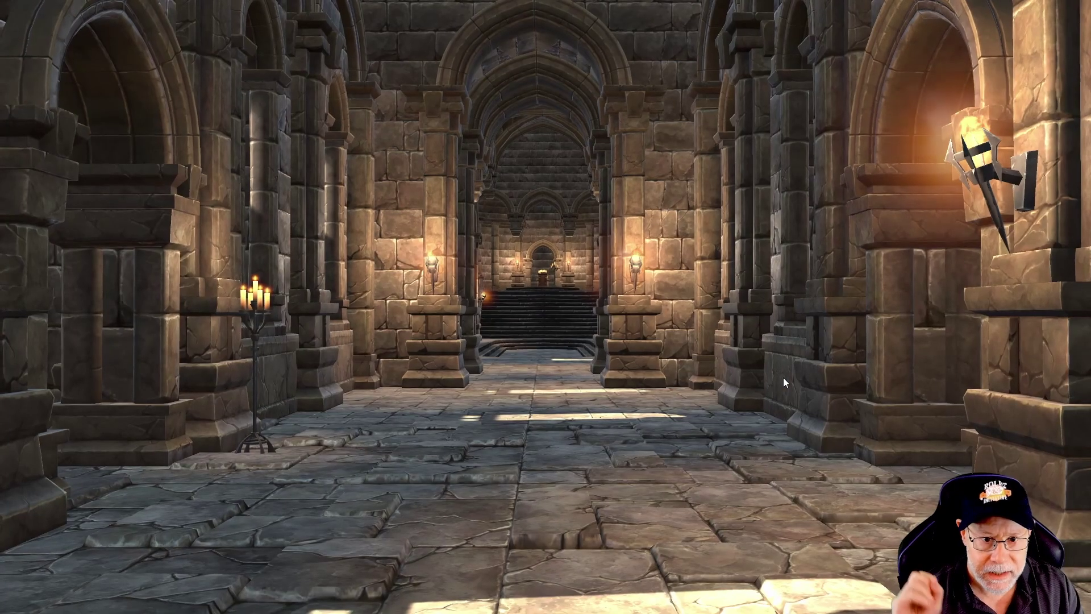
right_drag(783, 377, 754, 370)
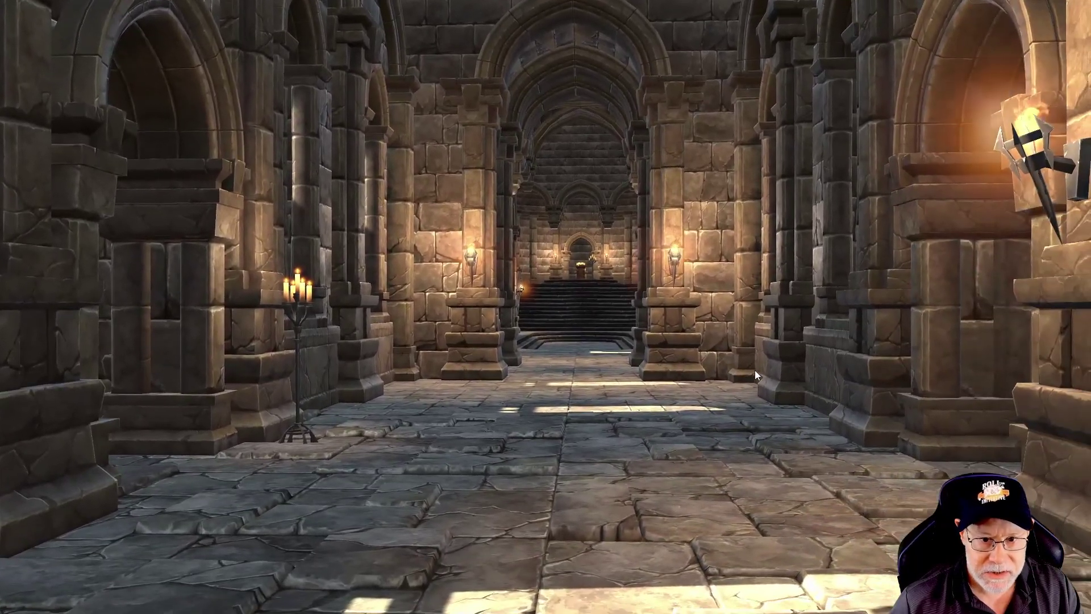
scroll(755, 369, down, 3)
key(Escape)
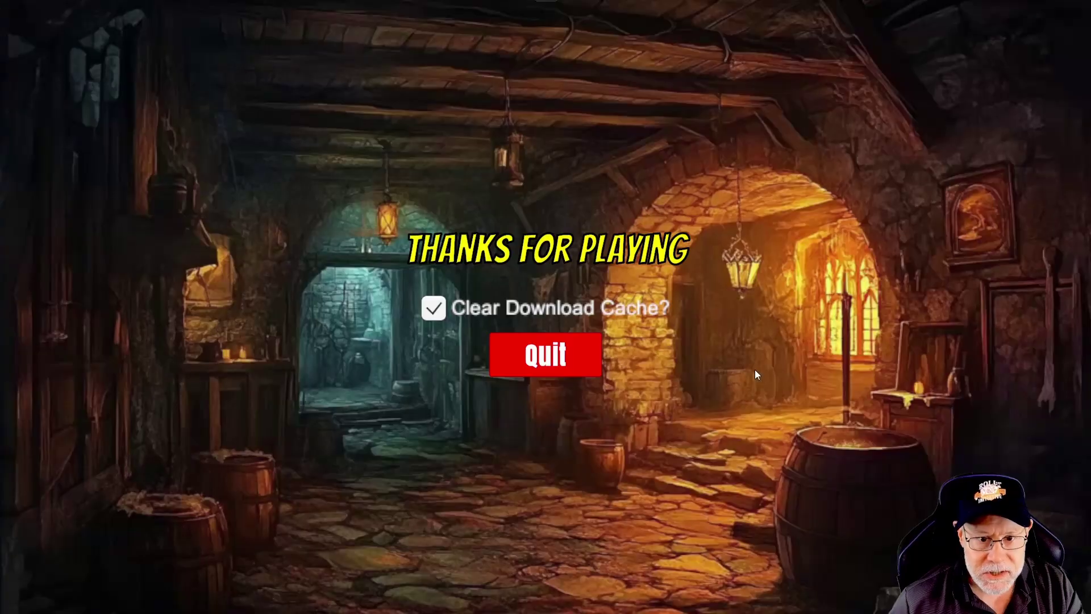
click(429, 308)
click(559, 365)
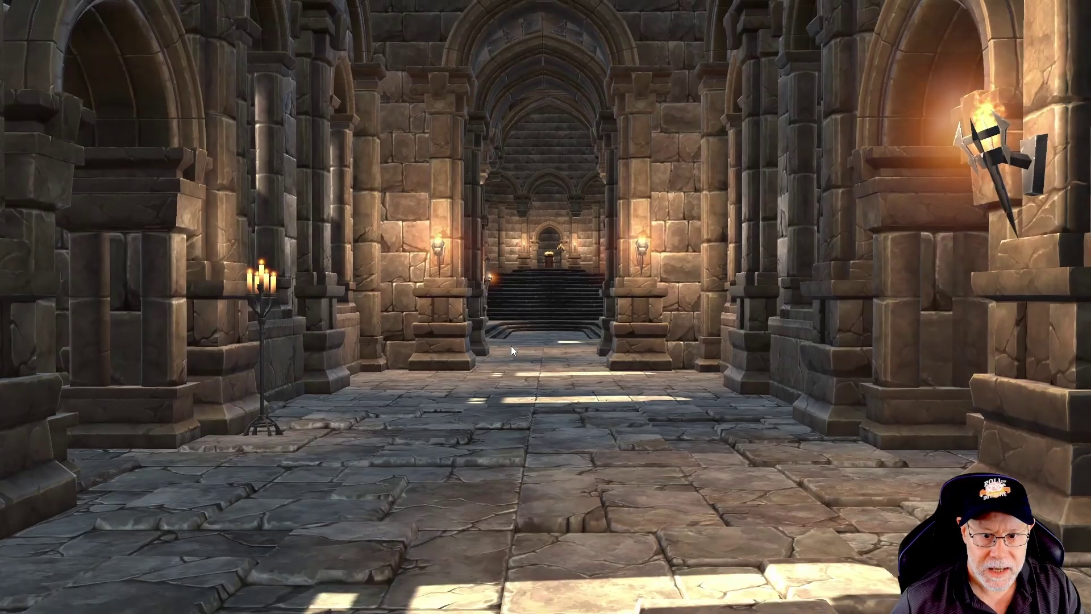
Walk down the dungeon hall, end the level, tick Clear Download Cache and quit.
key(w)
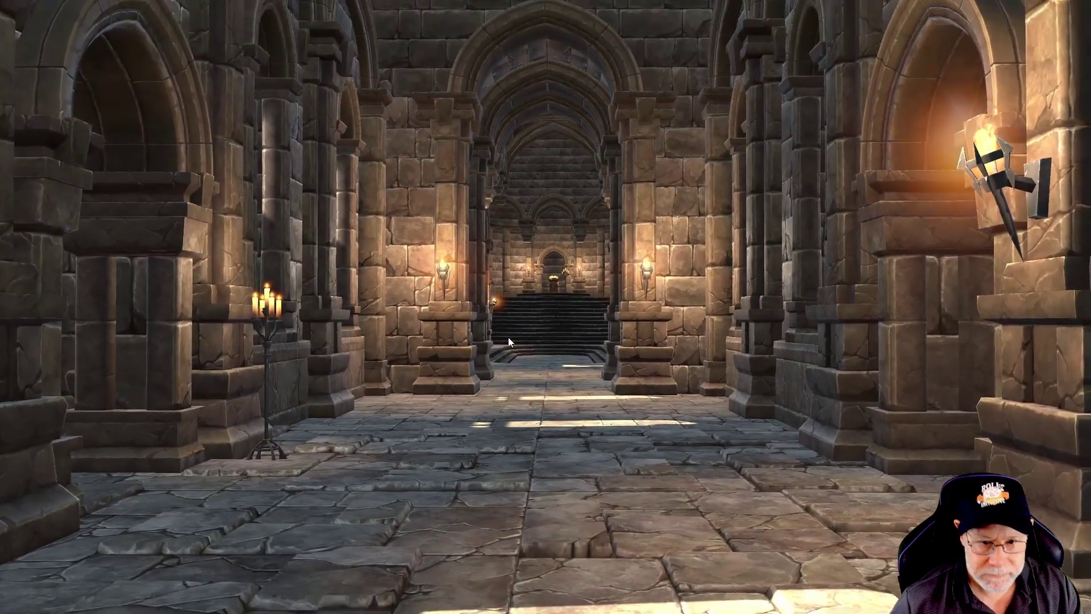
key(Escape)
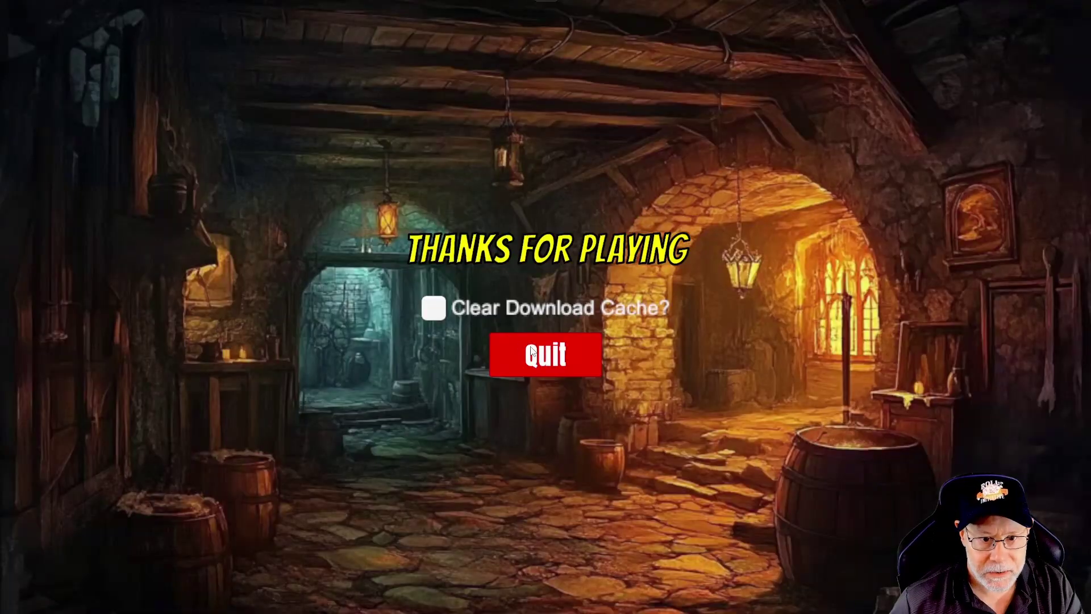
click(434, 309)
click(537, 359)
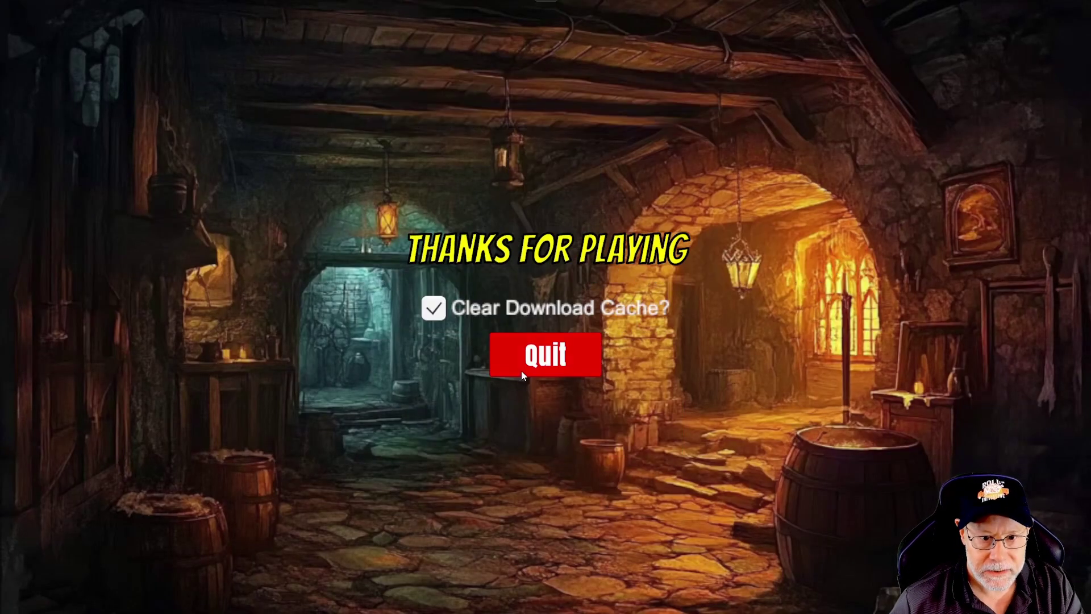
click(523, 370)
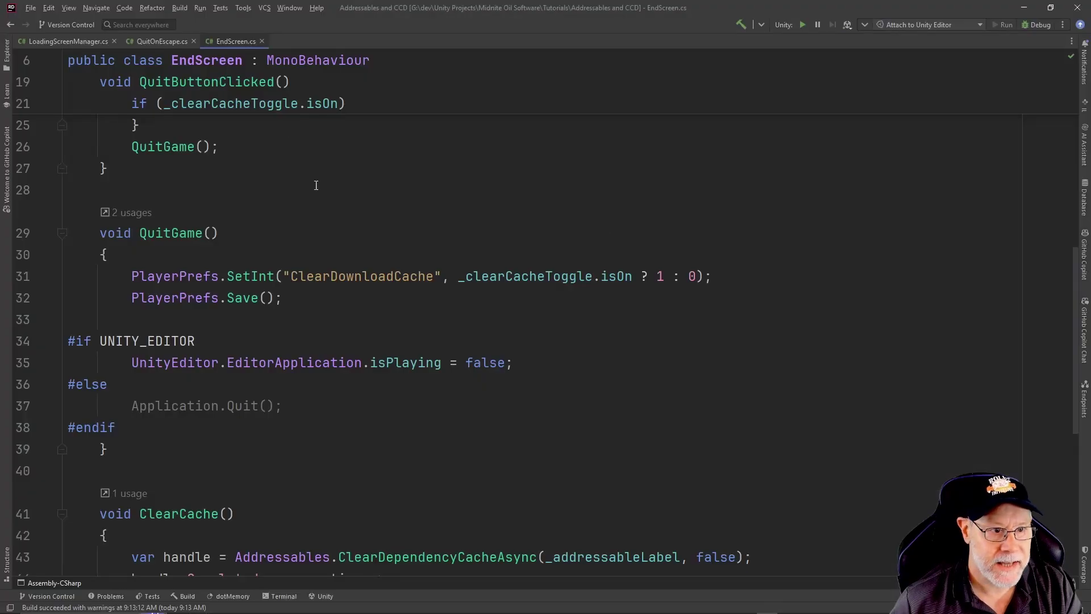
Jump from the ClearCache call on line 23 to its declaration to inspect ClearDependencyCacheAsync.
scroll(315, 185, up, 3)
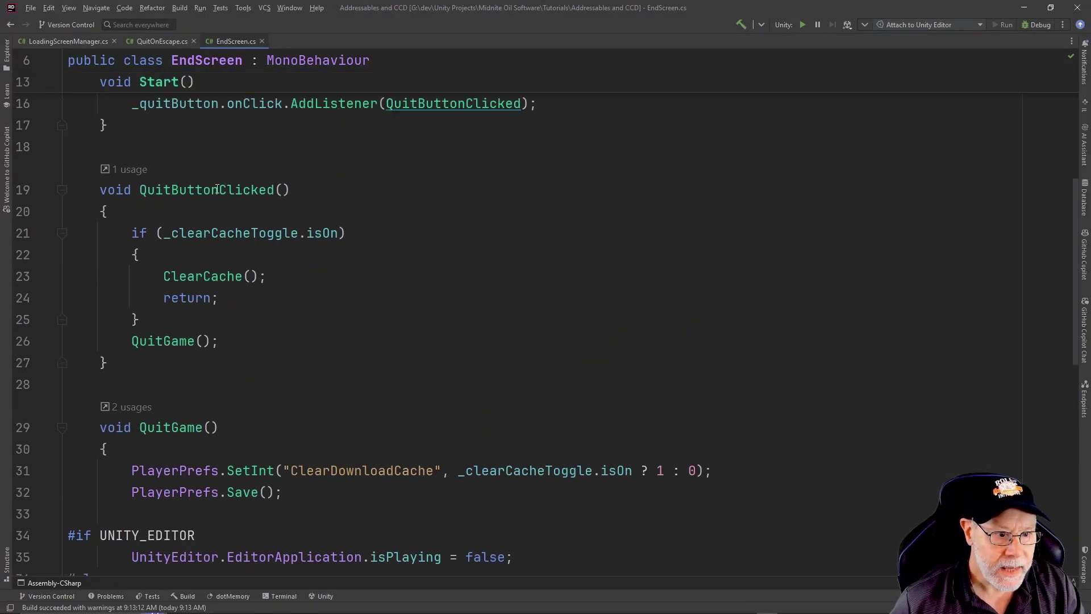
click(186, 277)
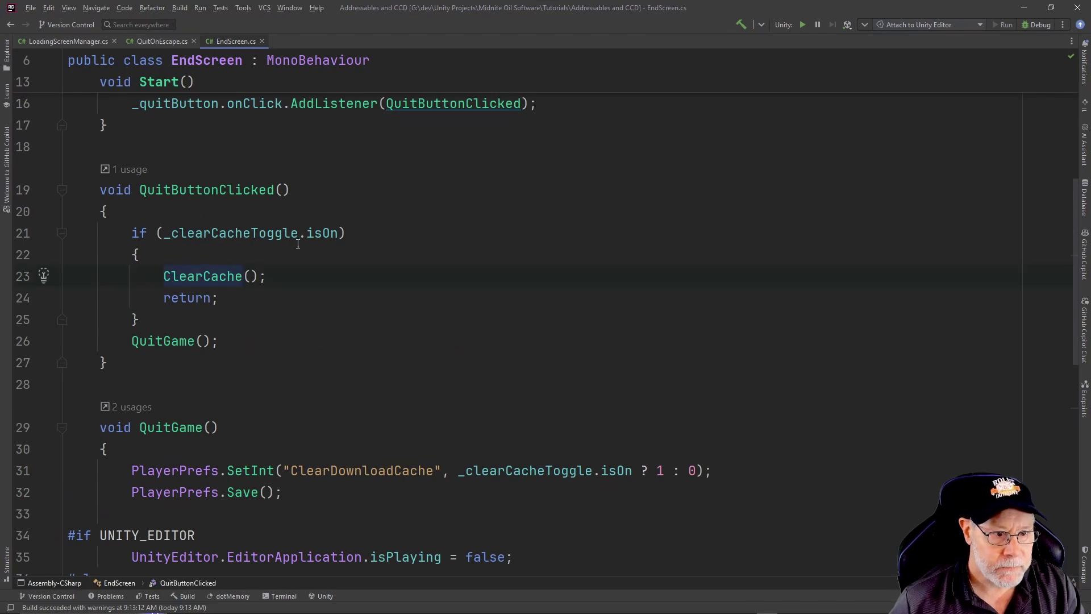
key(F12)
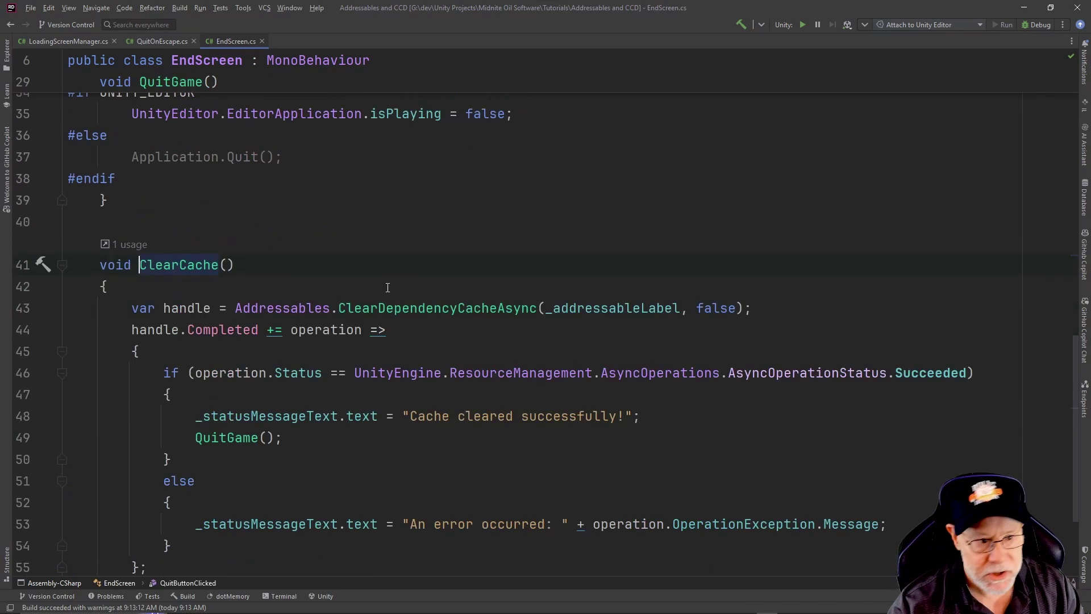
scroll(434, 238, down, 2)
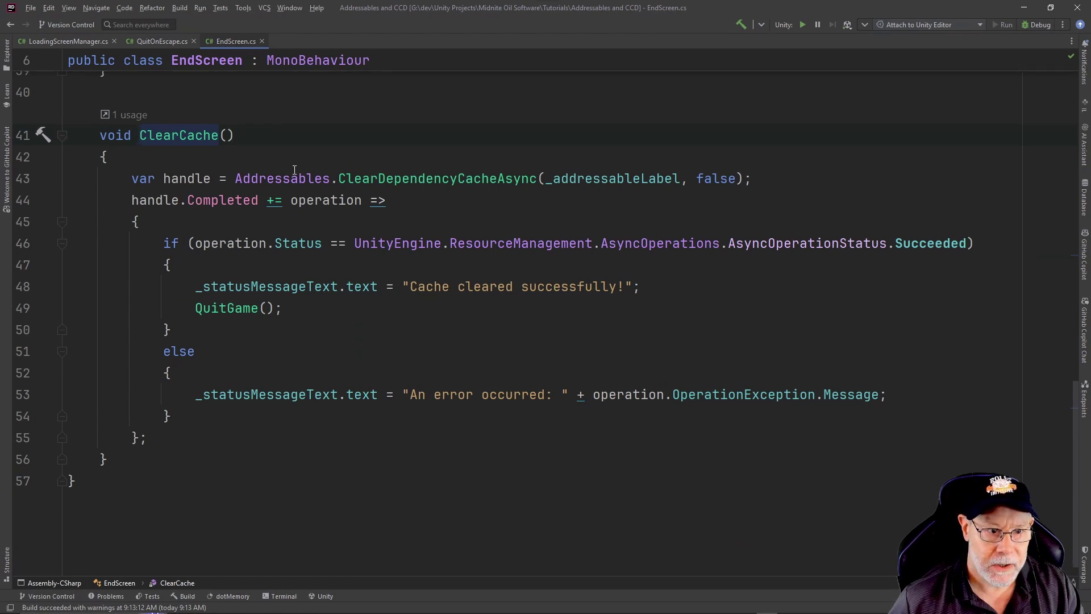
mouse_move(414, 179)
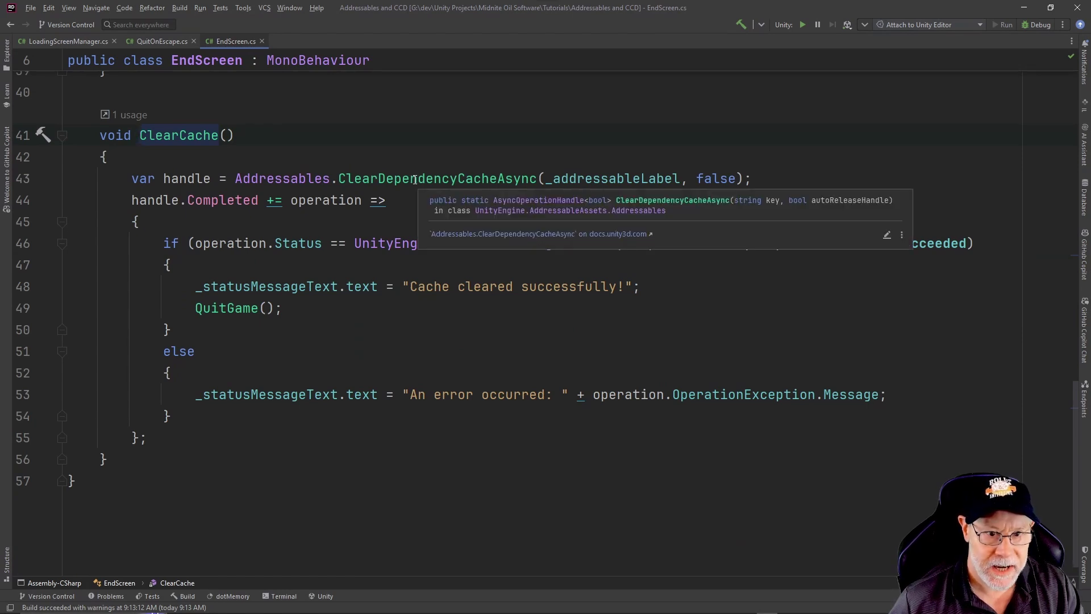